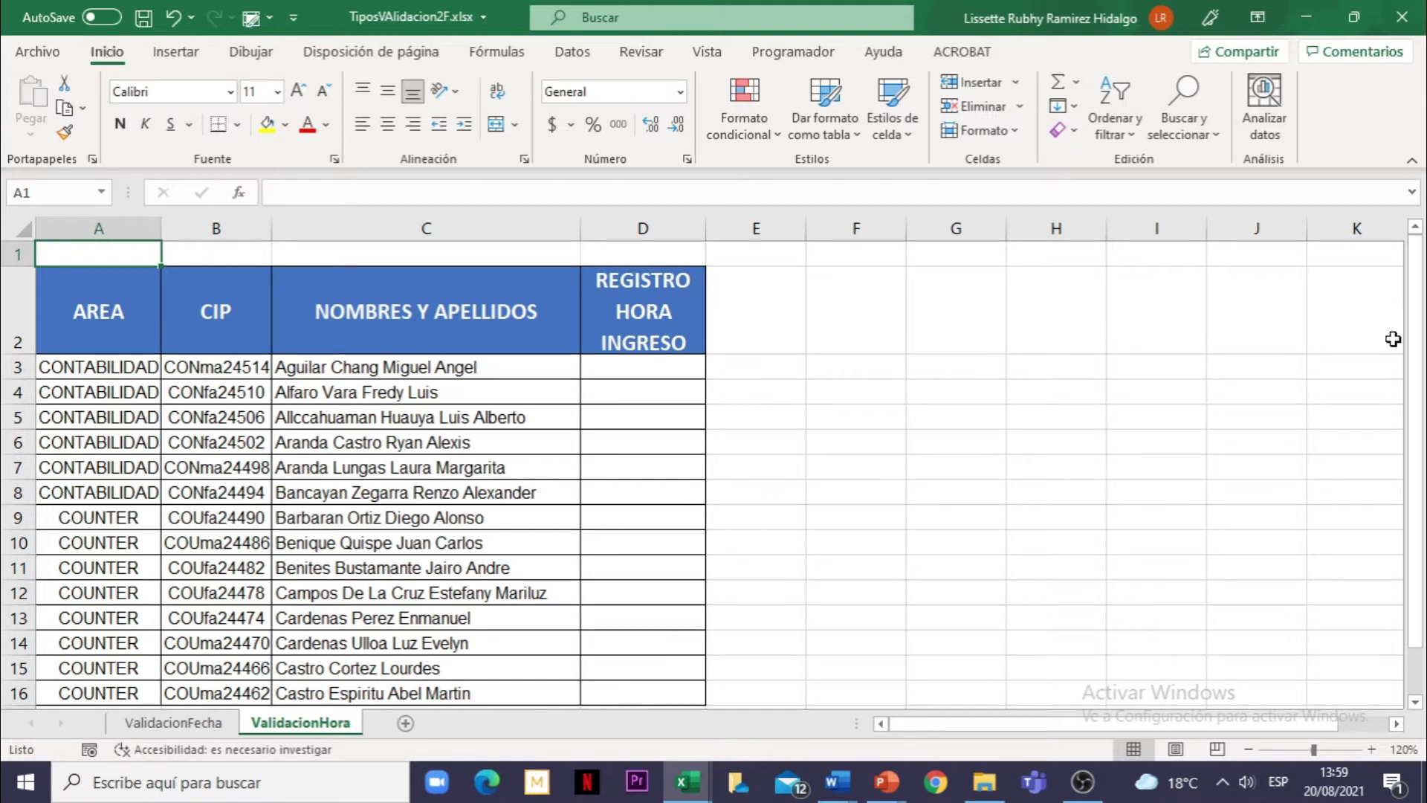
# Step: Select the REGISTRO HORA INGRESO cells D3:D16 and open the Datos ribbon tab
pyautogui.click(620, 366)
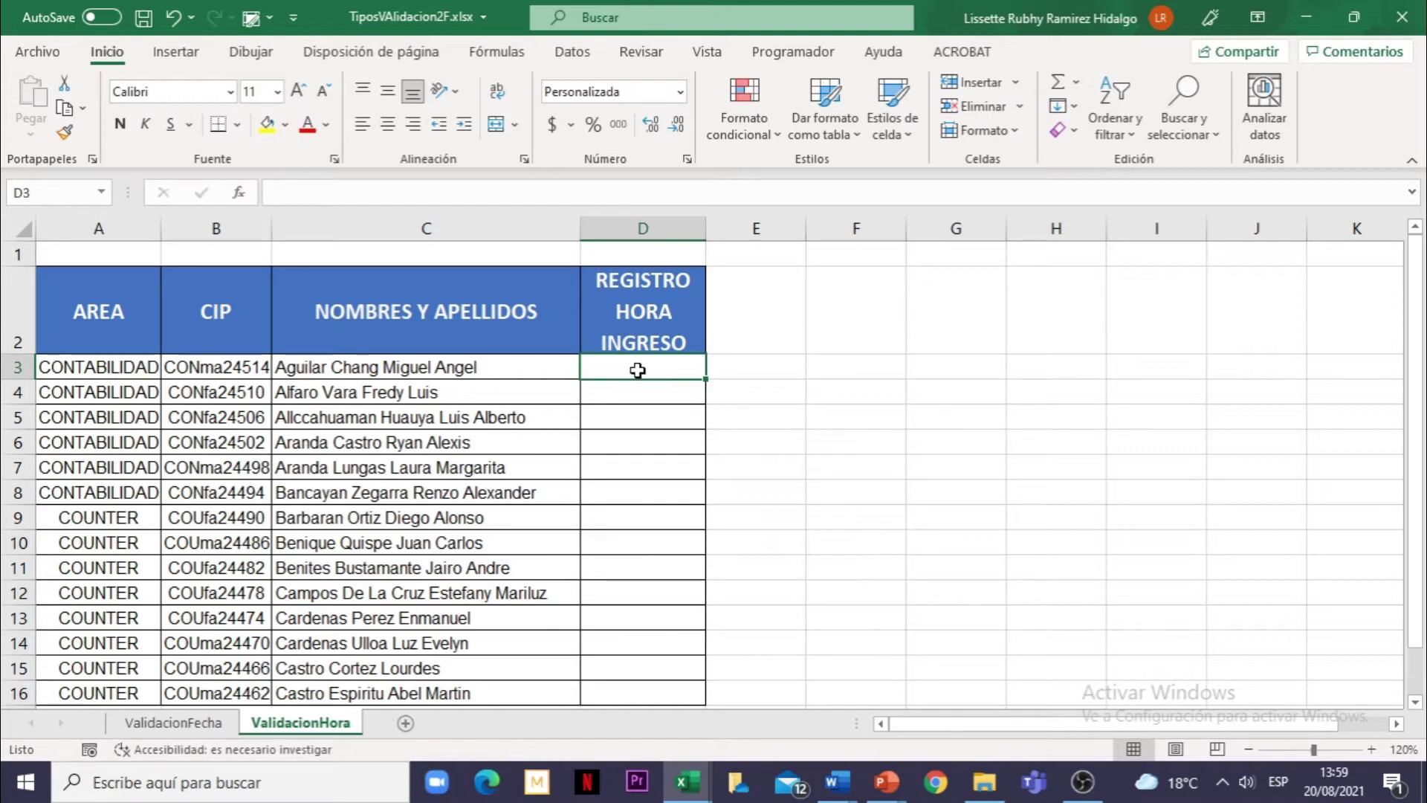
pyautogui.moveTo(637, 370)
pyautogui.mouseDown()
pyautogui.moveTo(644, 730)
pyautogui.moveTo(647, 553)
pyautogui.mouseUp()
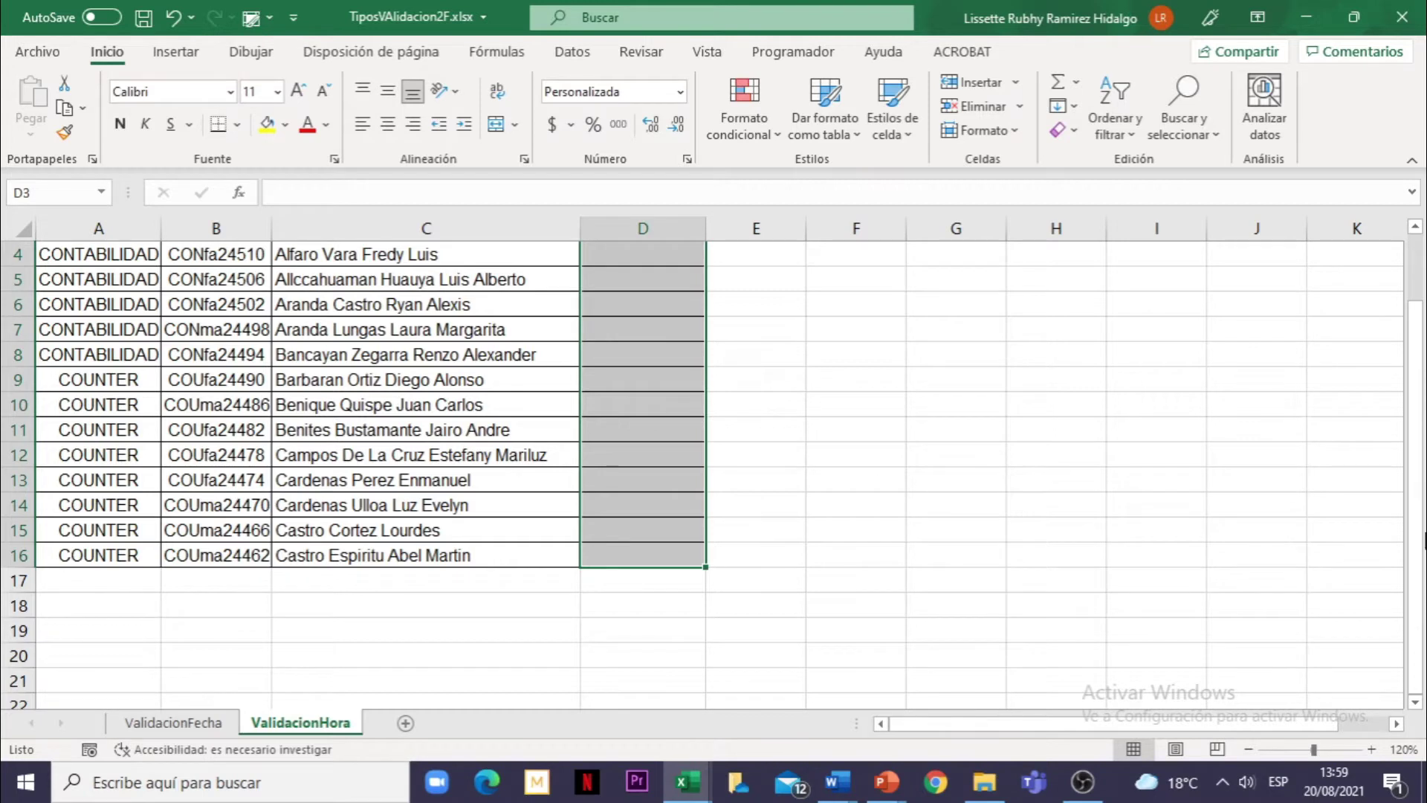
pyautogui.moveTo(1419, 413); pyautogui.dragTo(1419, 397)
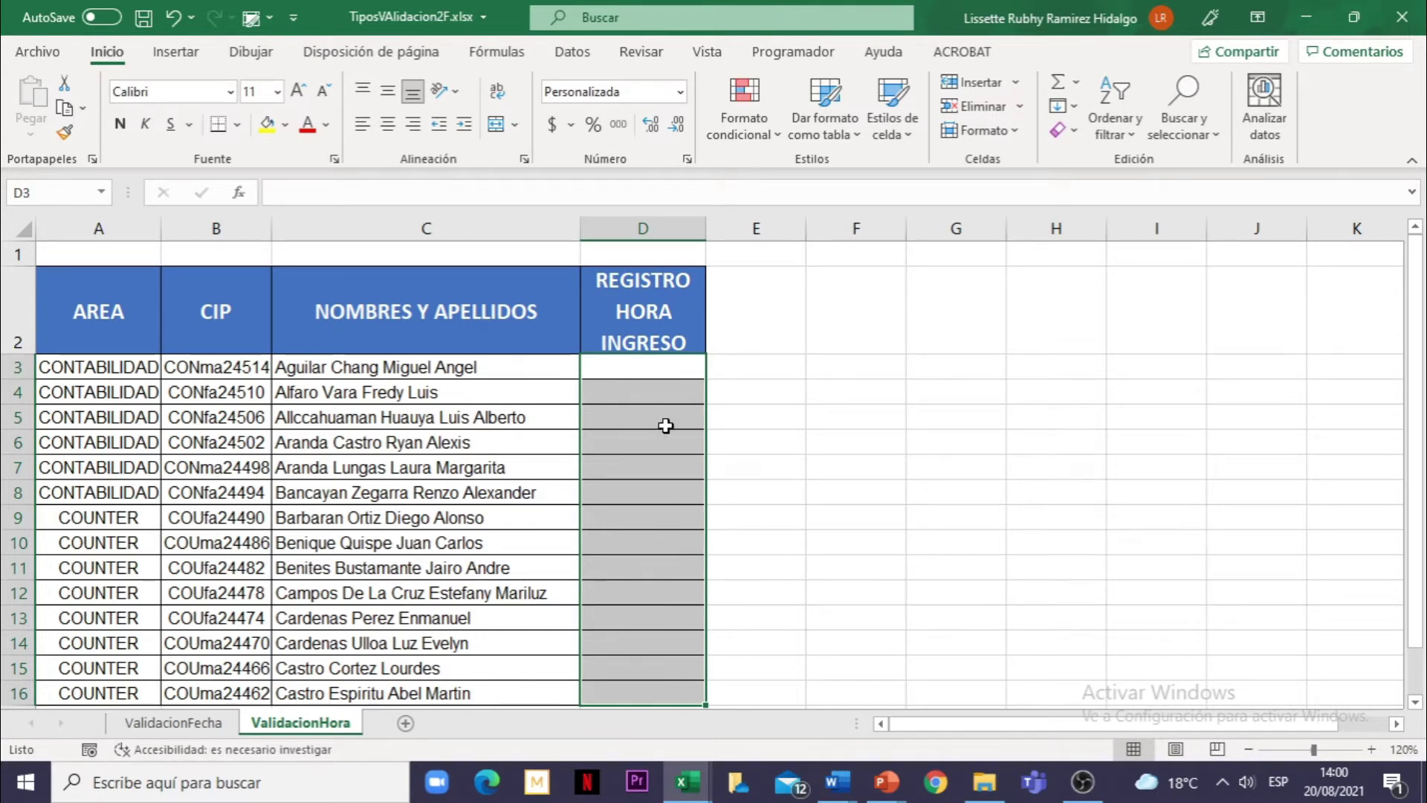
pyautogui.click(572, 52)
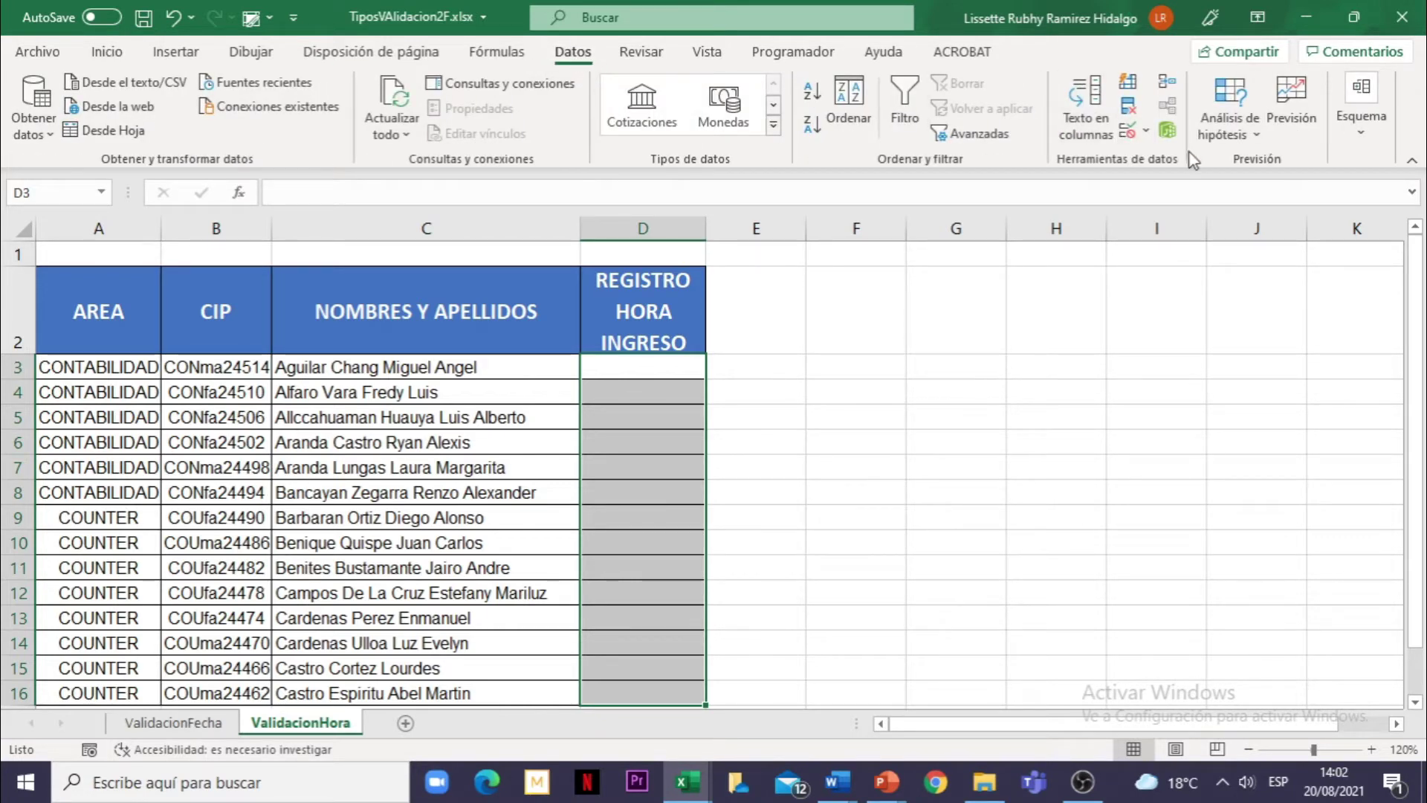
# Step: Add a Data Validation rule allowing only Hora values between 8:30 and 9:00
pyautogui.click(1129, 134)
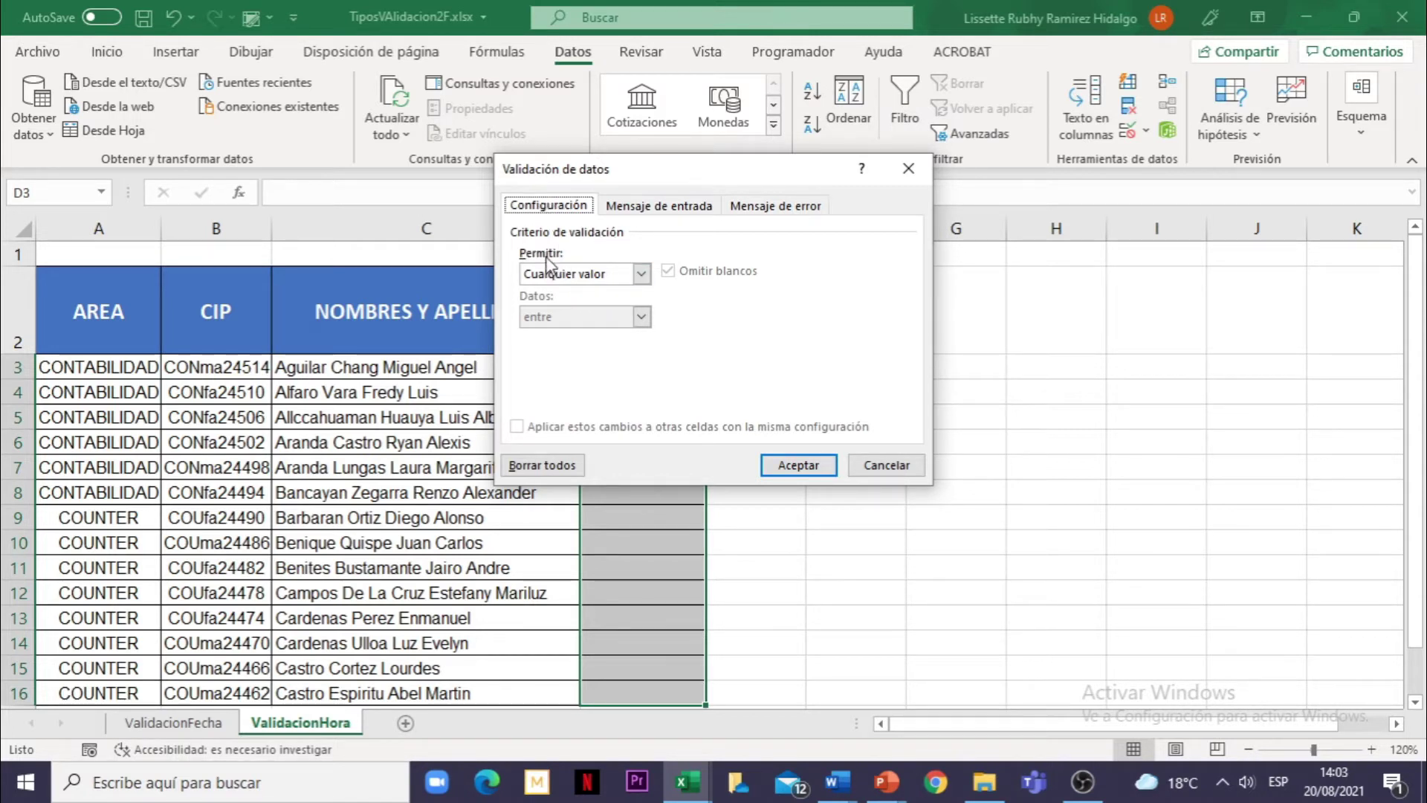
pyautogui.click(640, 273)
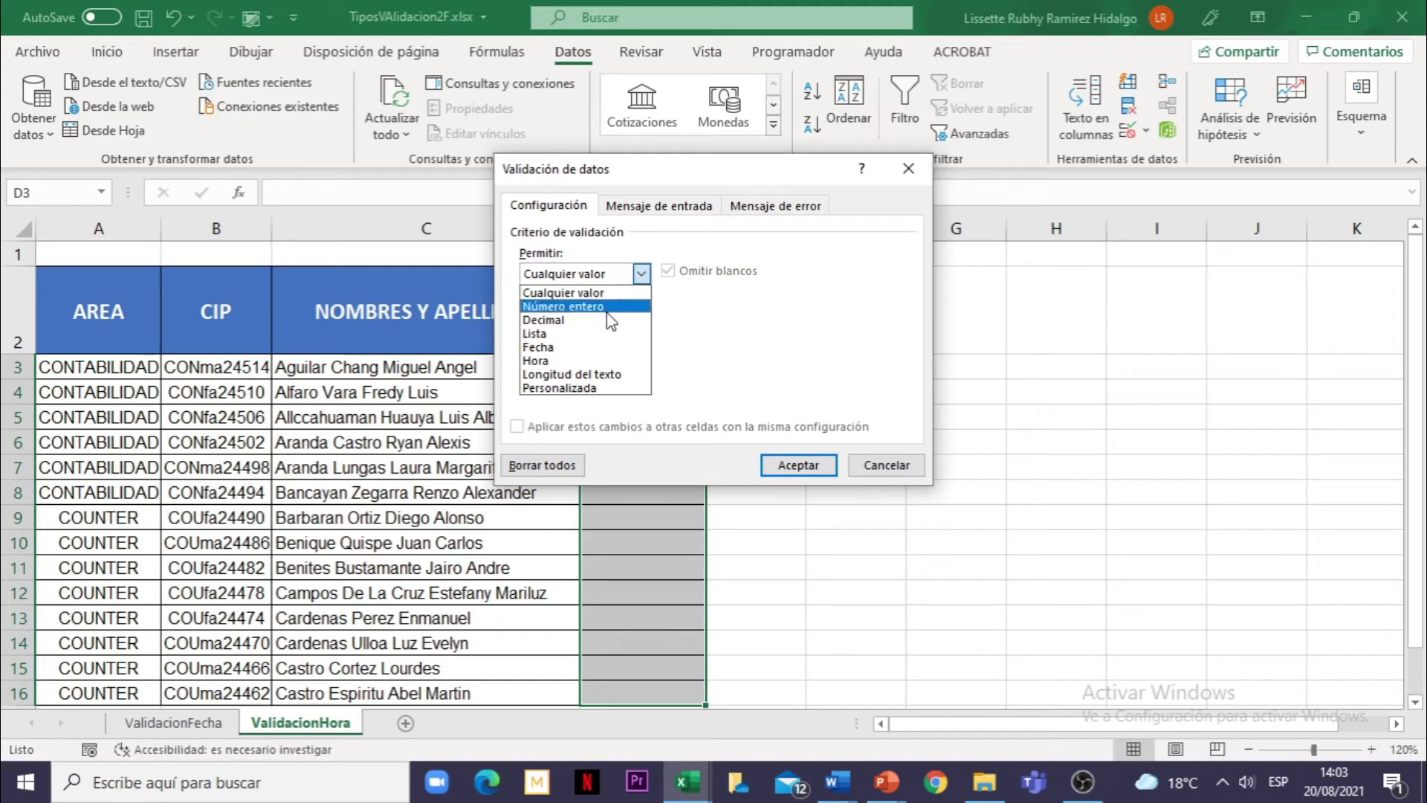
pyautogui.click(546, 359)
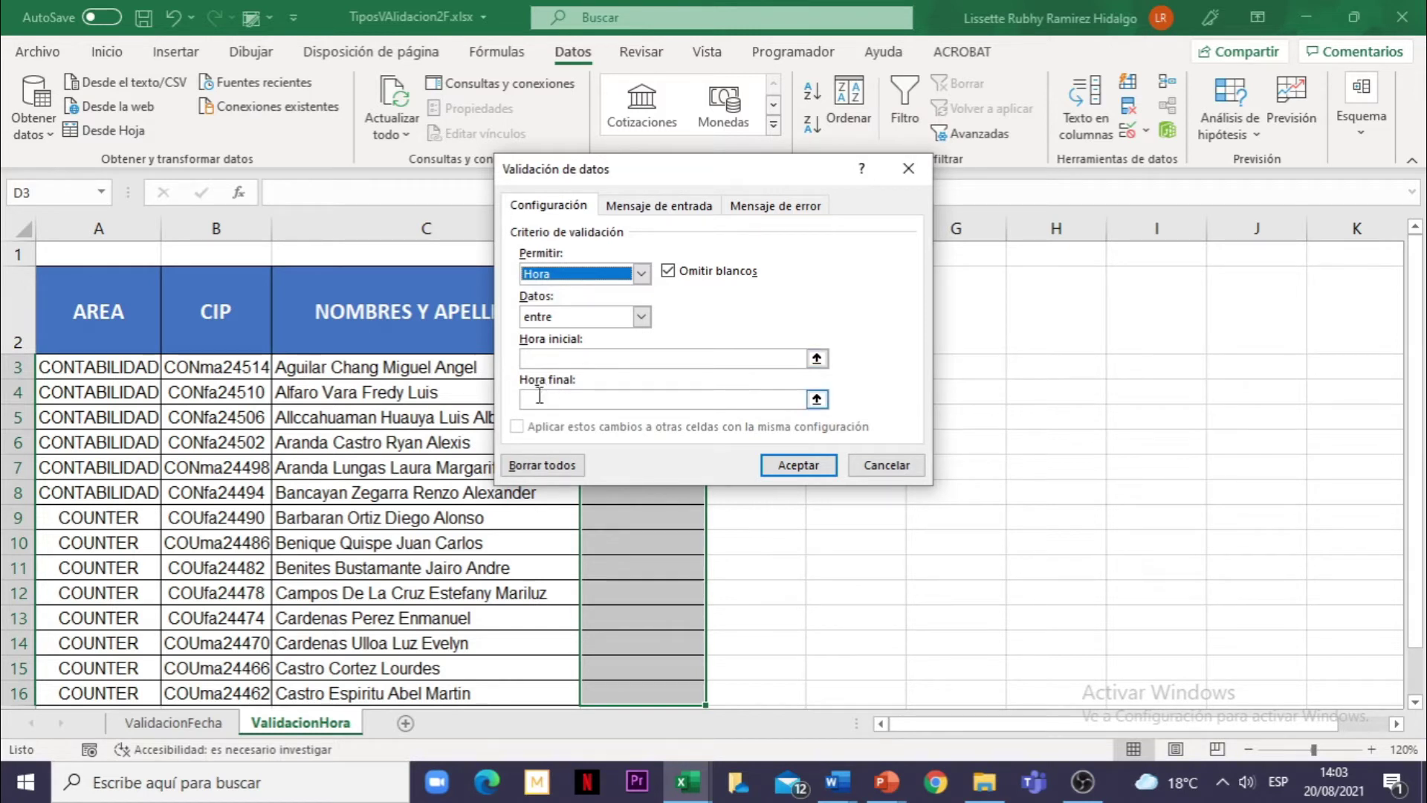
pyautogui.click(643, 318)
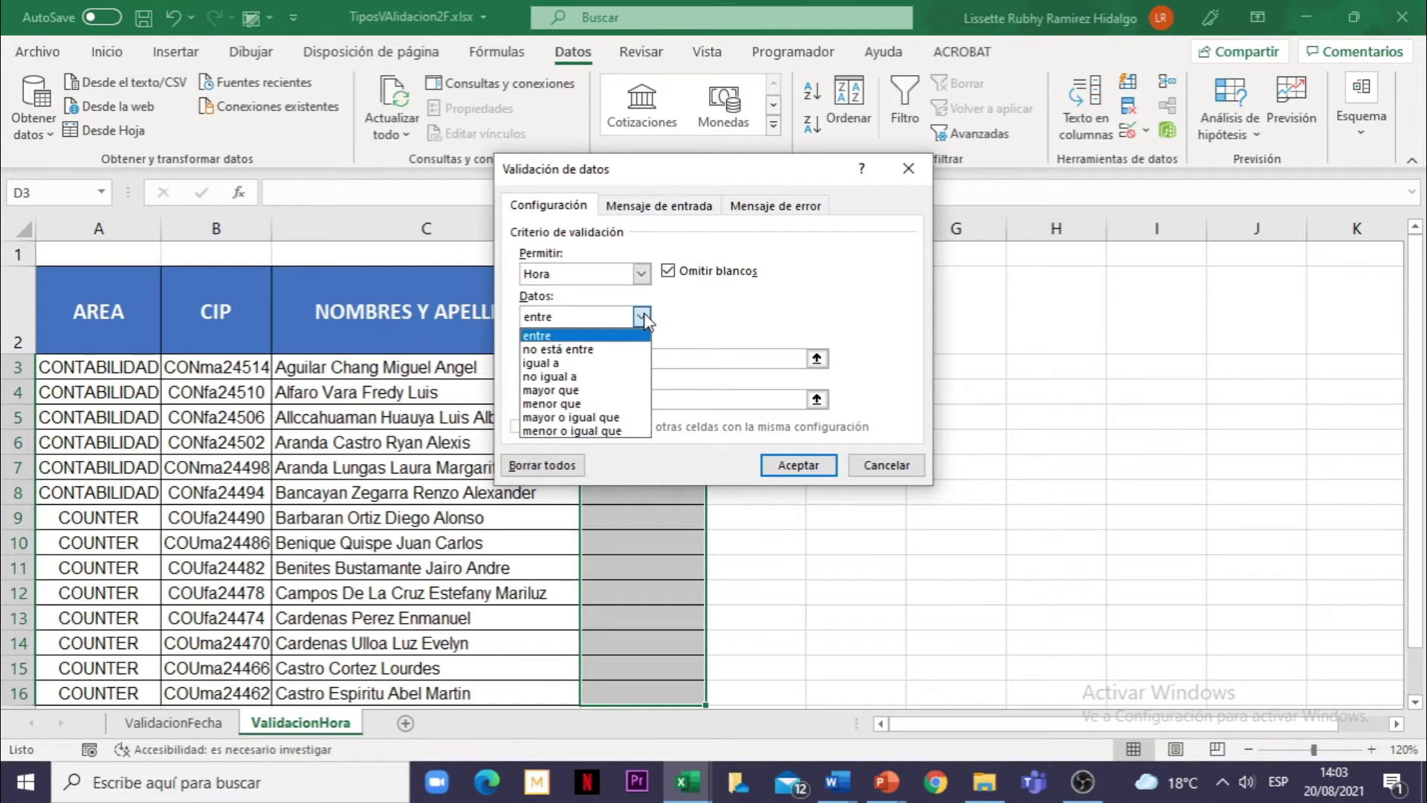
pyautogui.click(538, 338)
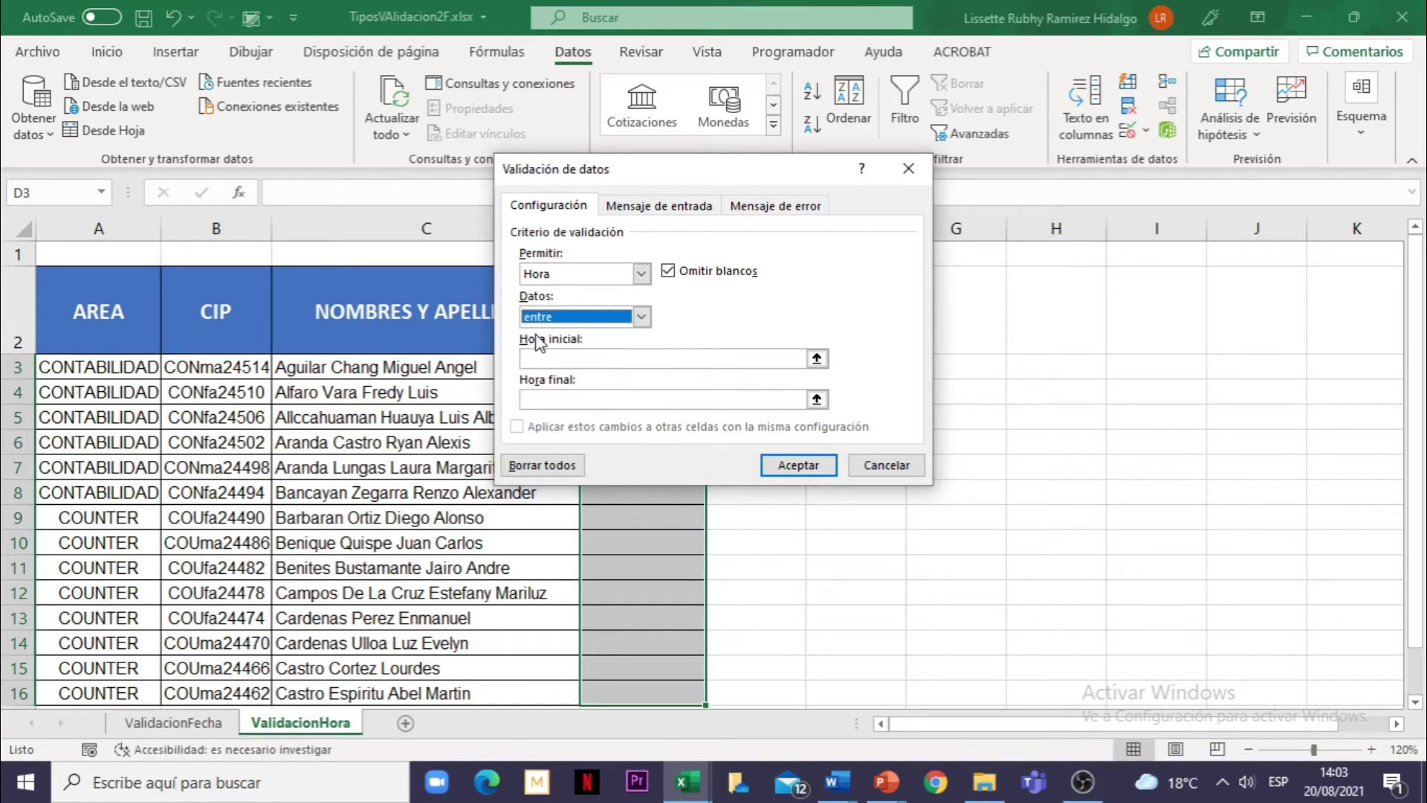
pyautogui.click(586, 359)
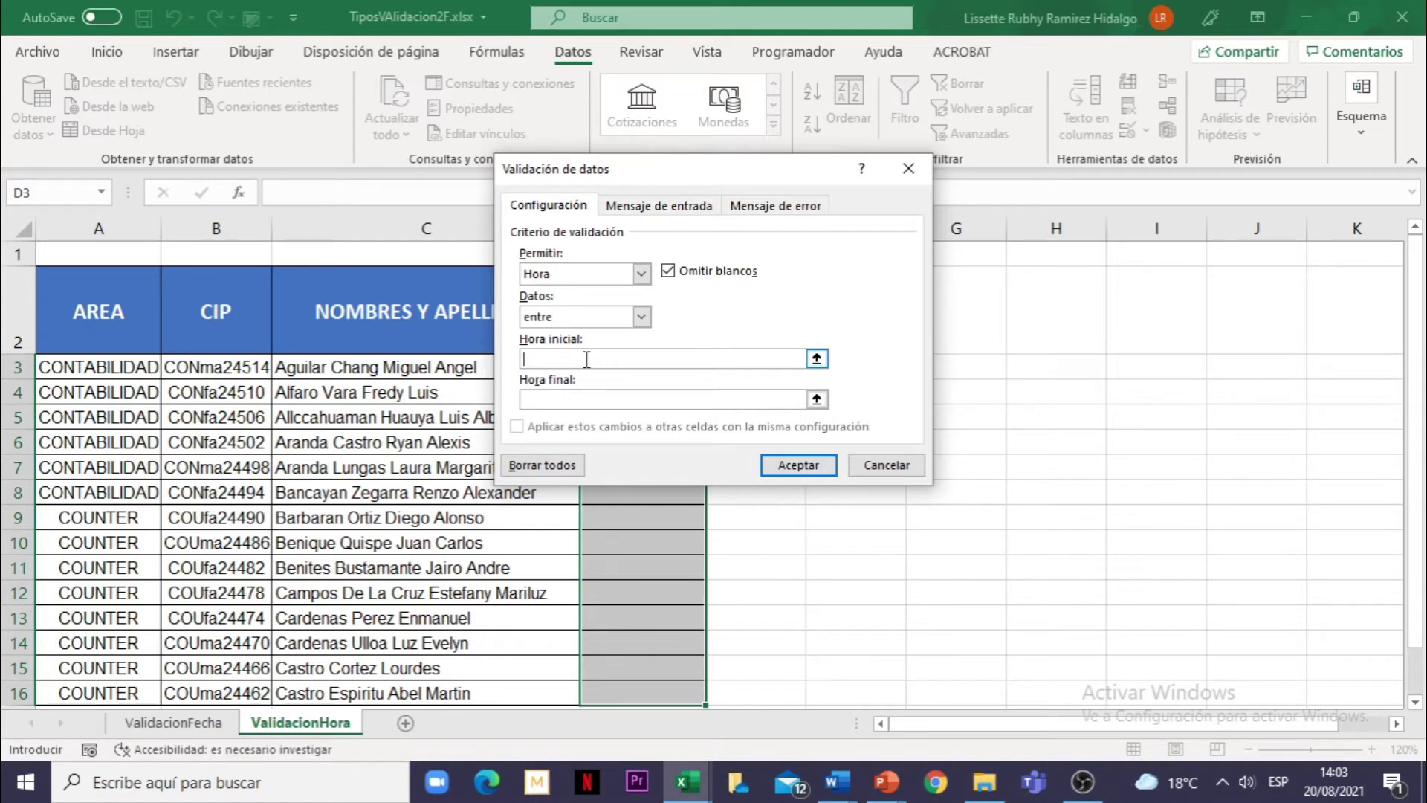
pyautogui.write('8:')
pyautogui.write('30')
pyautogui.click(564, 399)
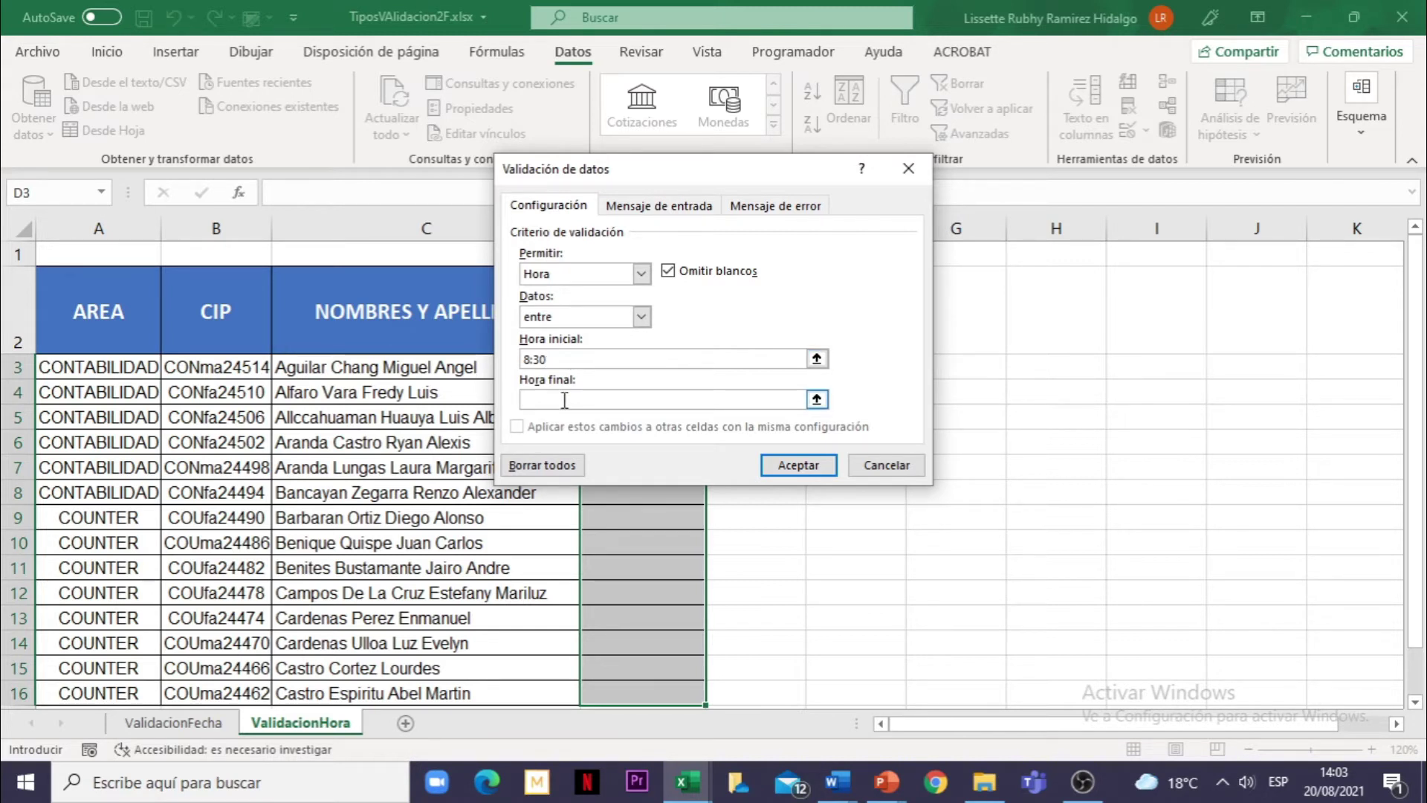
pyautogui.write('9:')
pyautogui.write('0')
pyautogui.write('0')
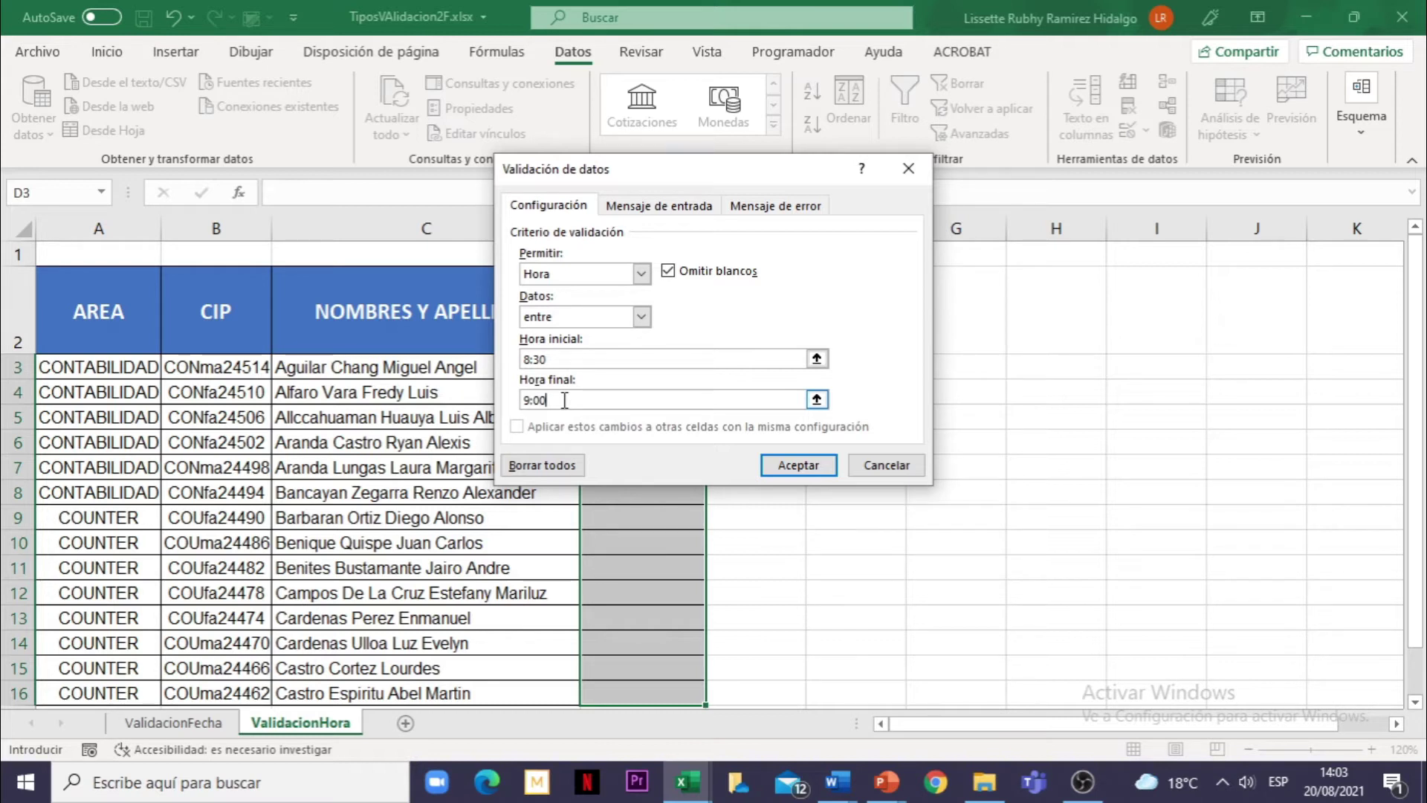
pyautogui.click(654, 212)
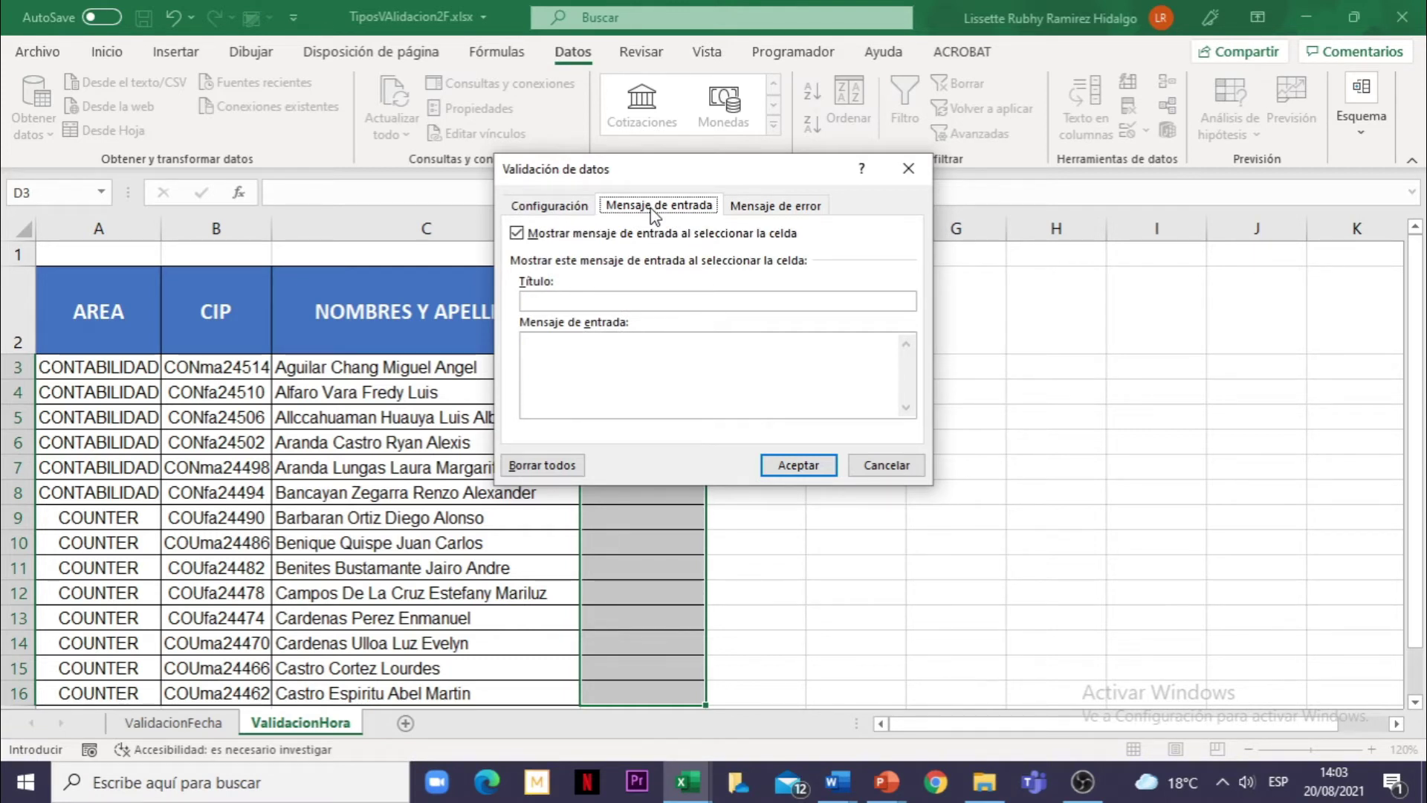
# Step: Set the input message title 'Introducir hora entrada' and text 'EScribir hora de entrada'
pyautogui.click(579, 299)
pyautogui.write('Int')
pyautogui.write('roduci')
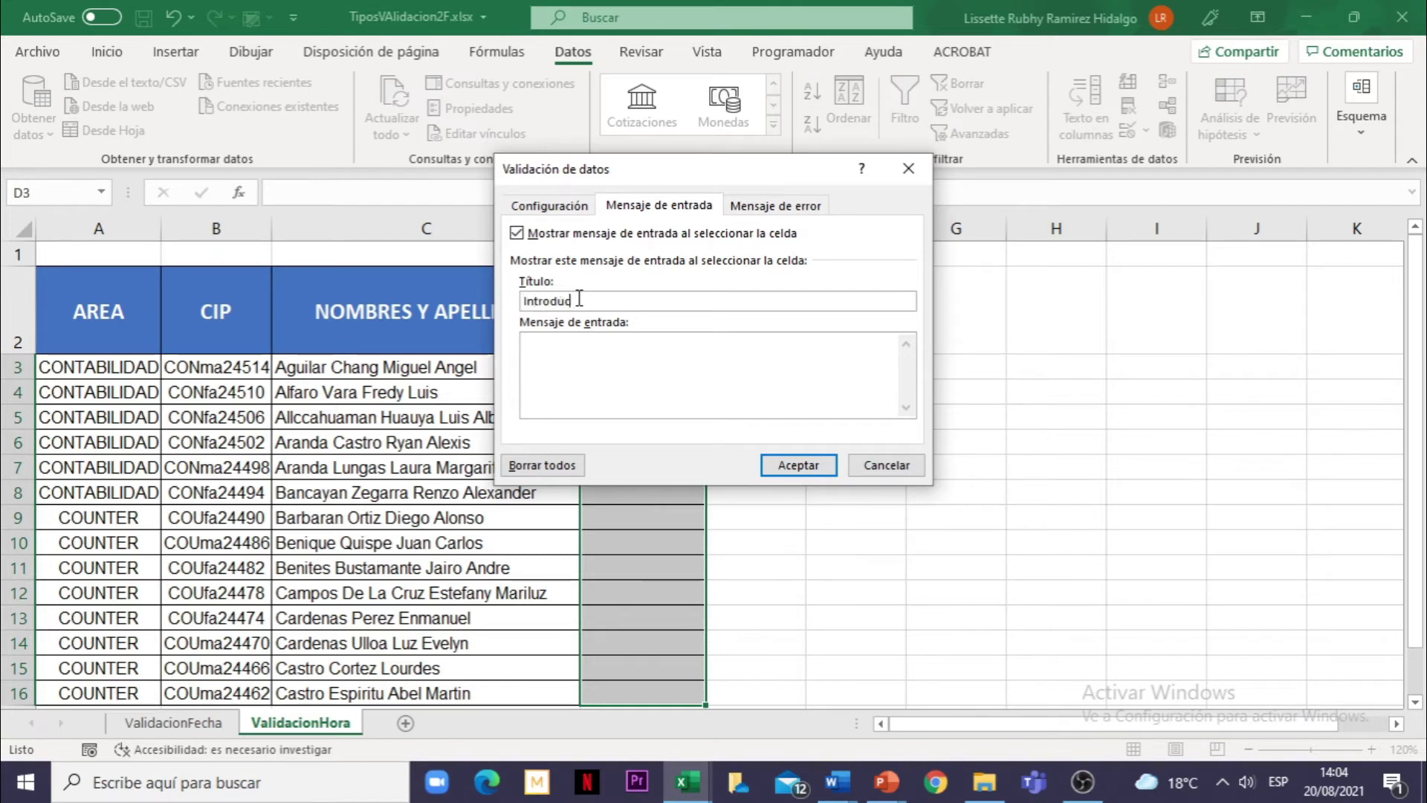
pyautogui.write('r hora')
pyautogui.write(' entrada')
pyautogui.click(610, 352)
pyautogui.write('EScri')
pyautogui.write('bir h')
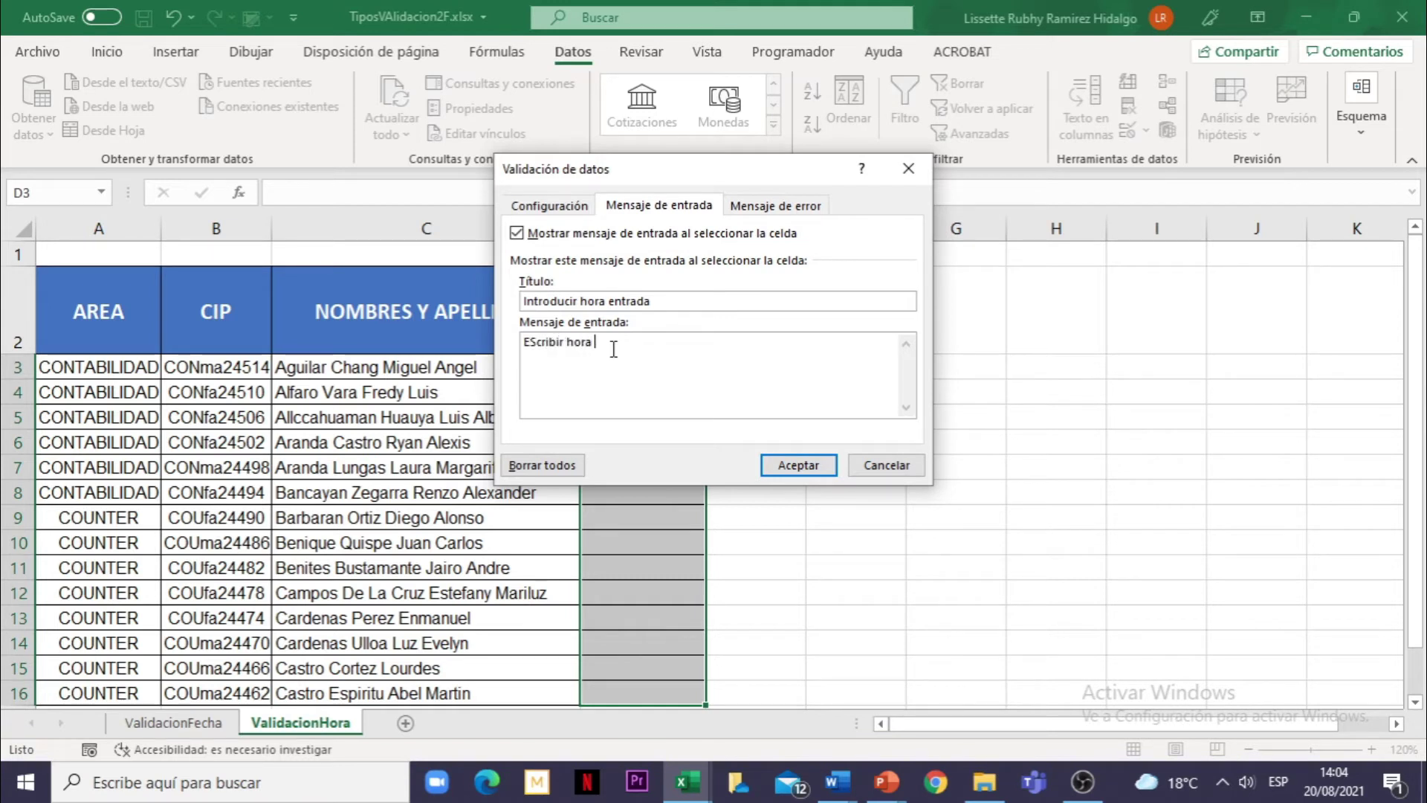
pyautogui.write('e')
pyautogui.press('BackSpace')
pyautogui.write('de en')
pyautogui.write('trada')
pyautogui.click(787, 208)
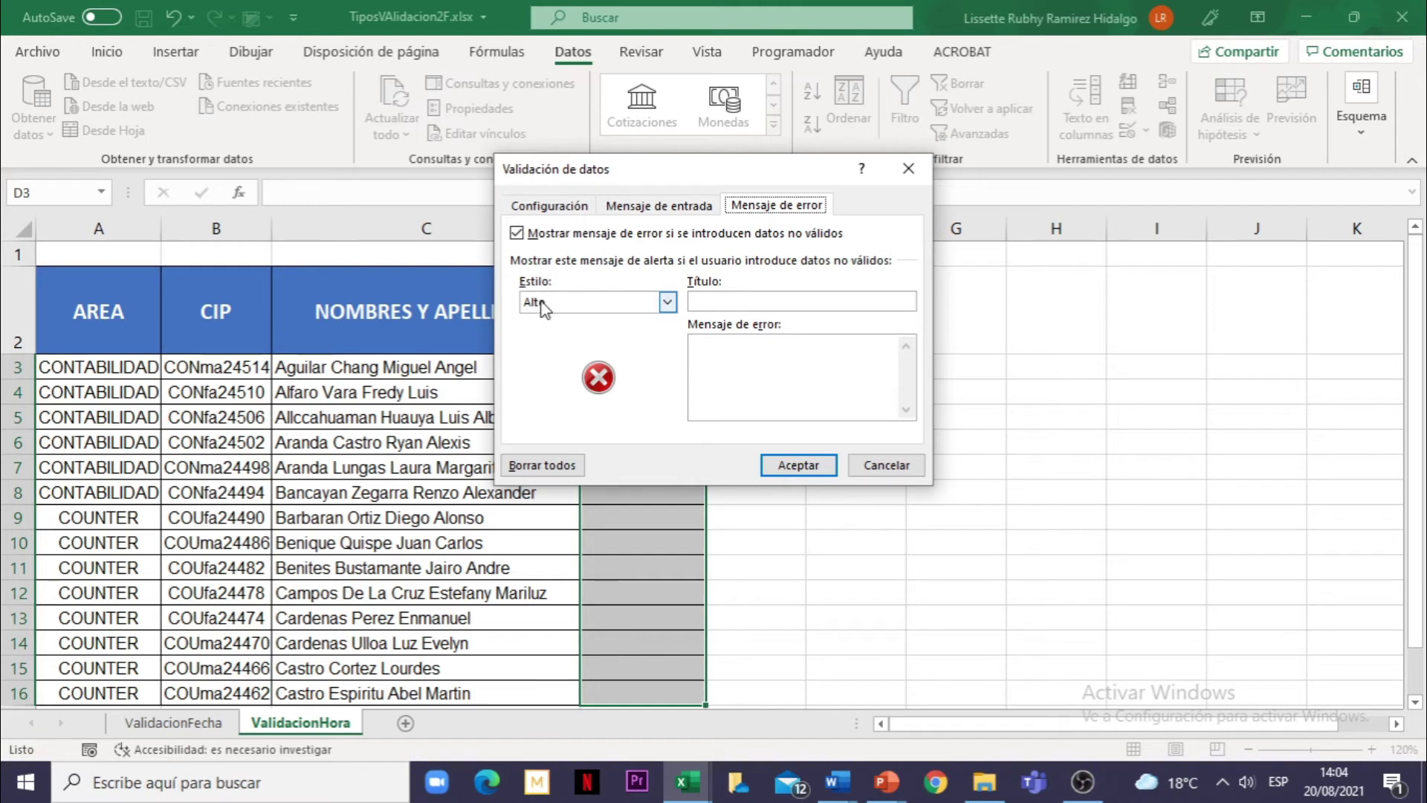
# Step: Set an Alto error alert titled 'Hora incorrecta' with message 'Ingrese hora de entrada entre las 8:30 y 9:00'
pyautogui.click(666, 302)
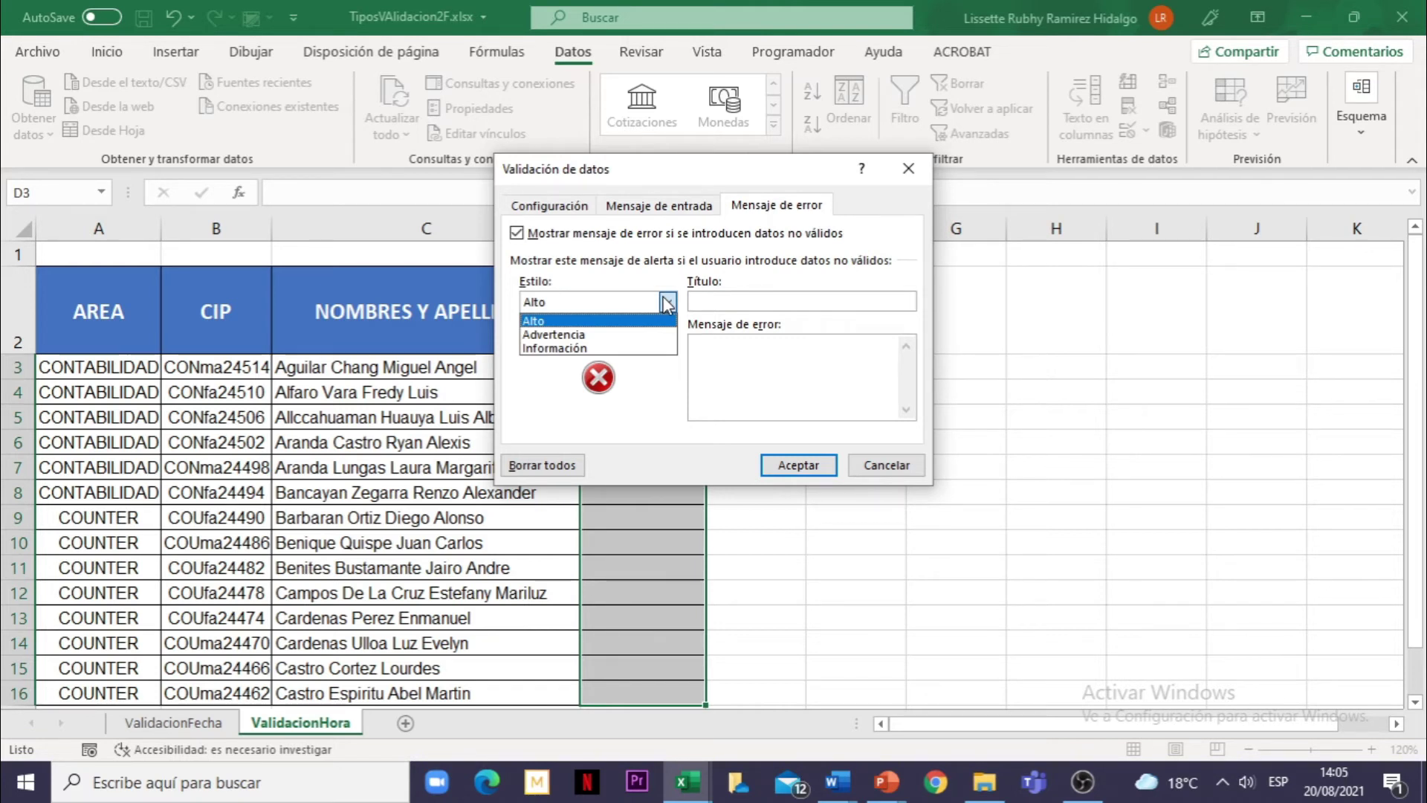
pyautogui.click(535, 324)
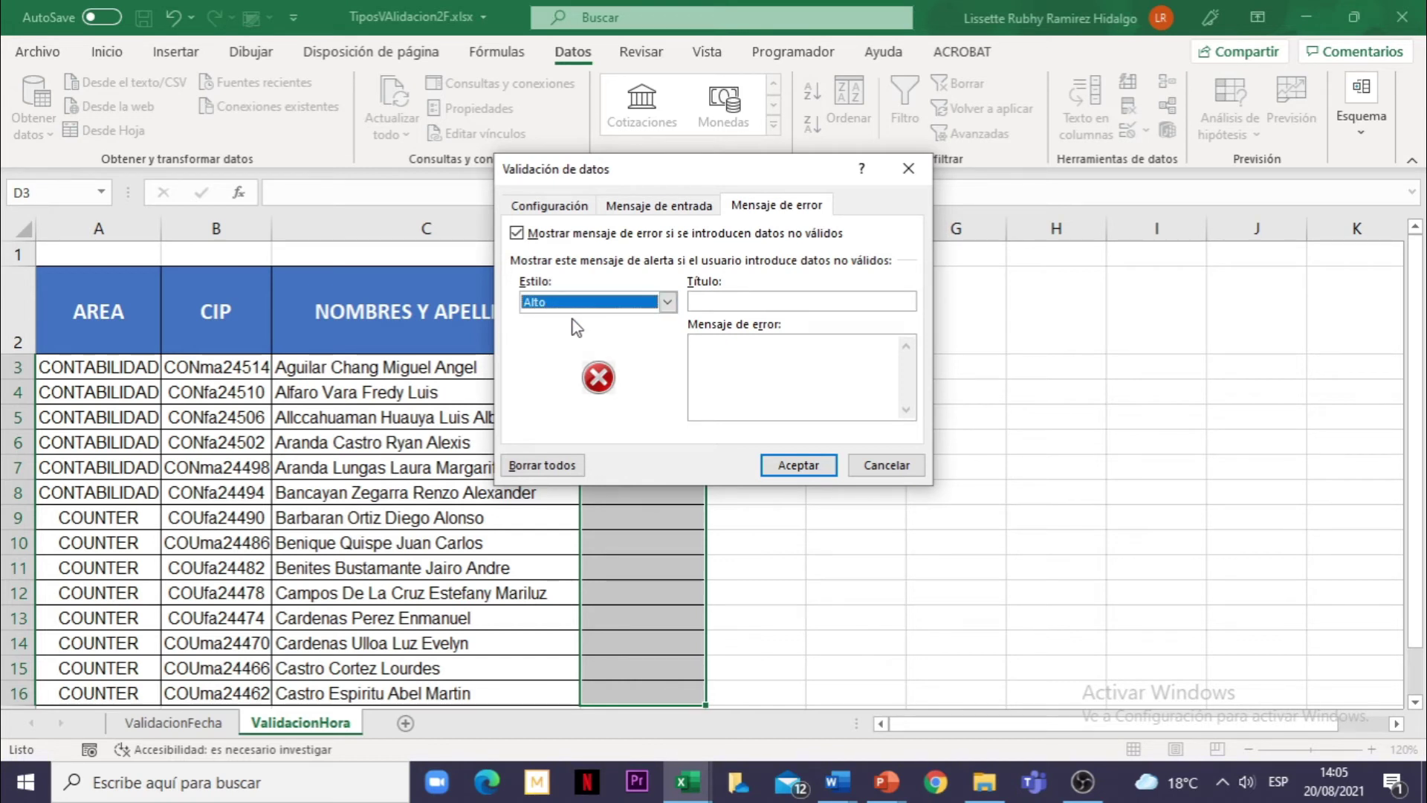
pyautogui.click(741, 302)
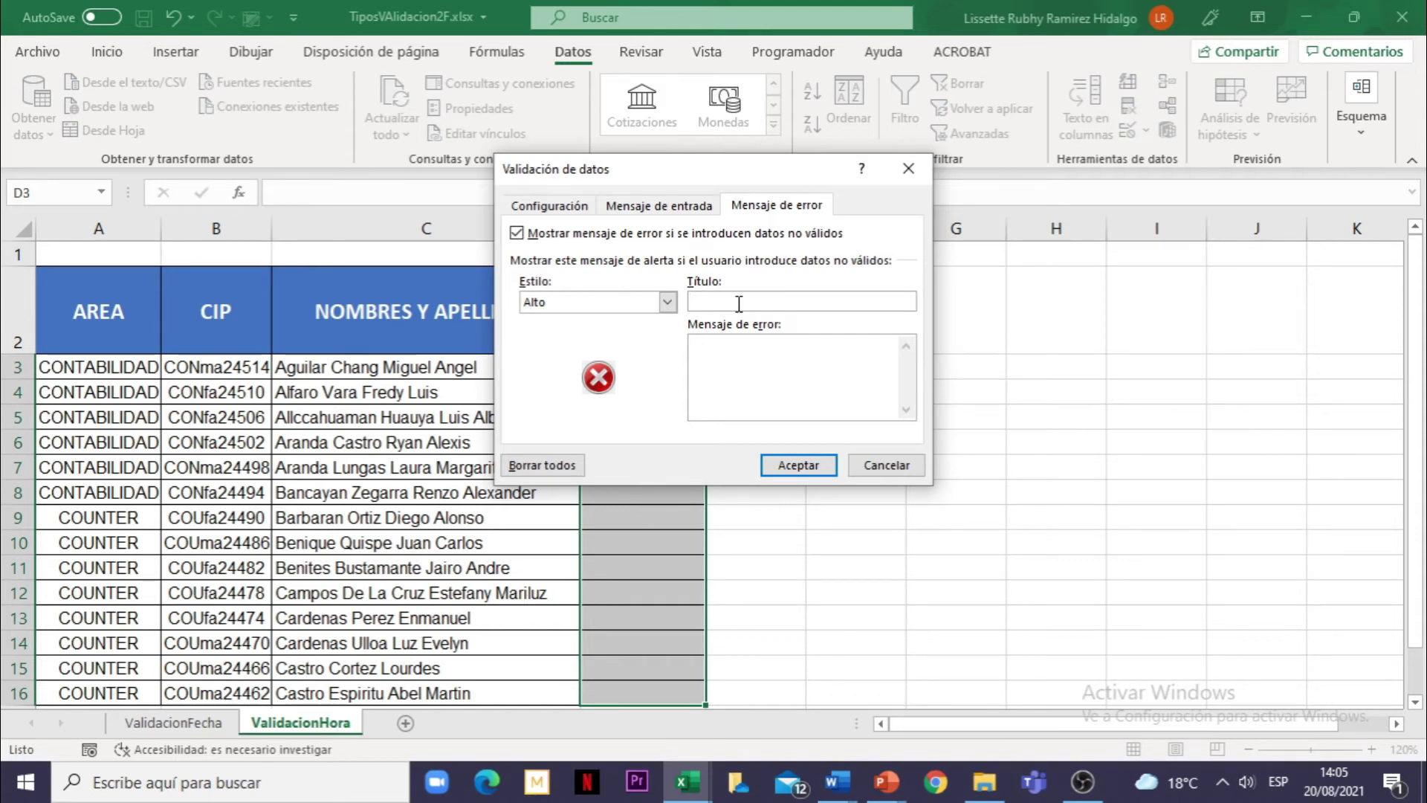
pyautogui.write('Hora ')
pyautogui.write('incorrect')
pyautogui.write('a')
pyautogui.click(759, 361)
pyautogui.write('Ingres')
pyautogui.write('e hora ')
pyautogui.write('de entrad')
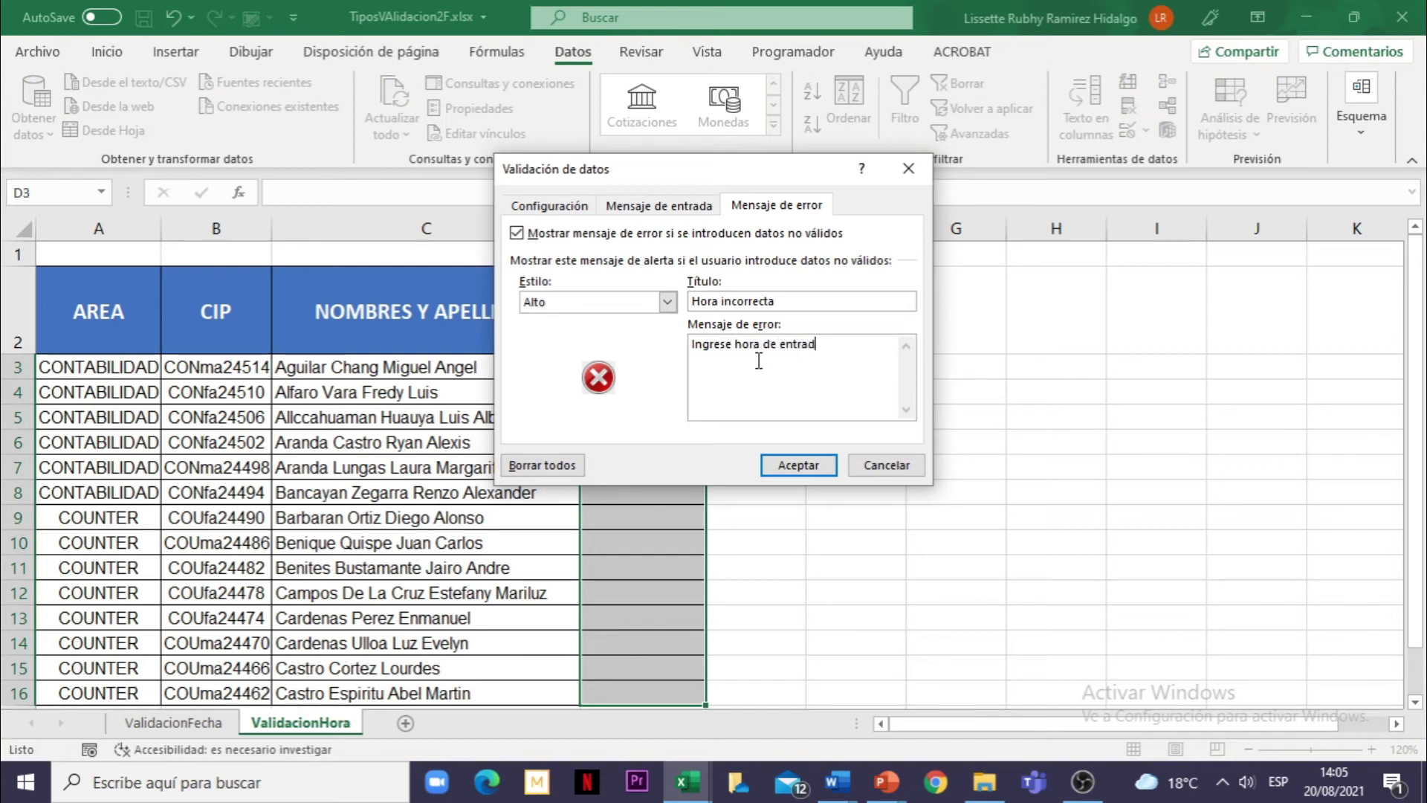
pyautogui.write('a em')
pyautogui.write('+')
pyautogui.press('BackSpace')
pyautogui.press('BackSpace')
pyautogui.write('n')
pyautogui.write('tre las 8')
pyautogui.write(':30 ')
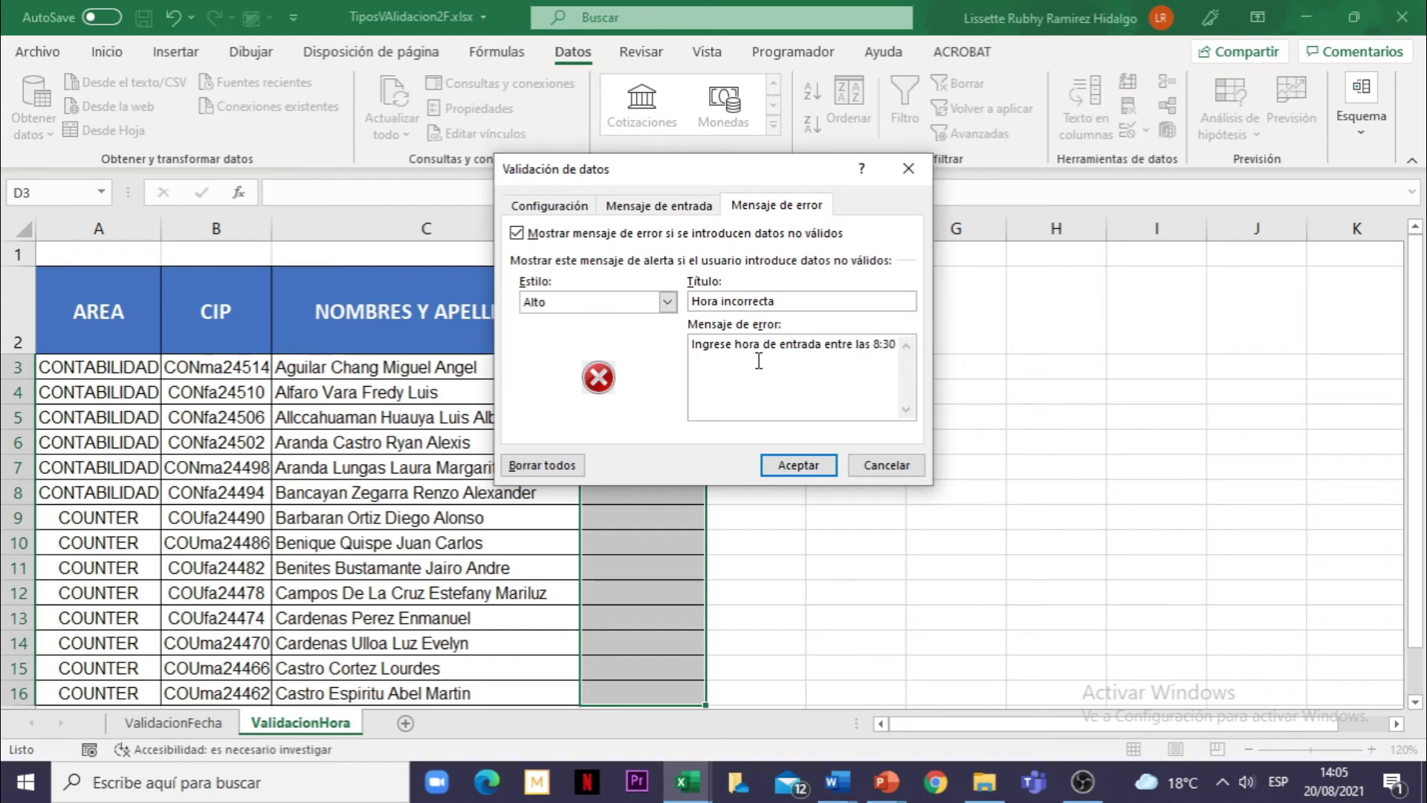
pyautogui.write('y 9:00')
# Step: Apply the validation, then confirm that entering 10:00 in D3 triggers the Hora incorrecta alert
pyautogui.click(812, 468)
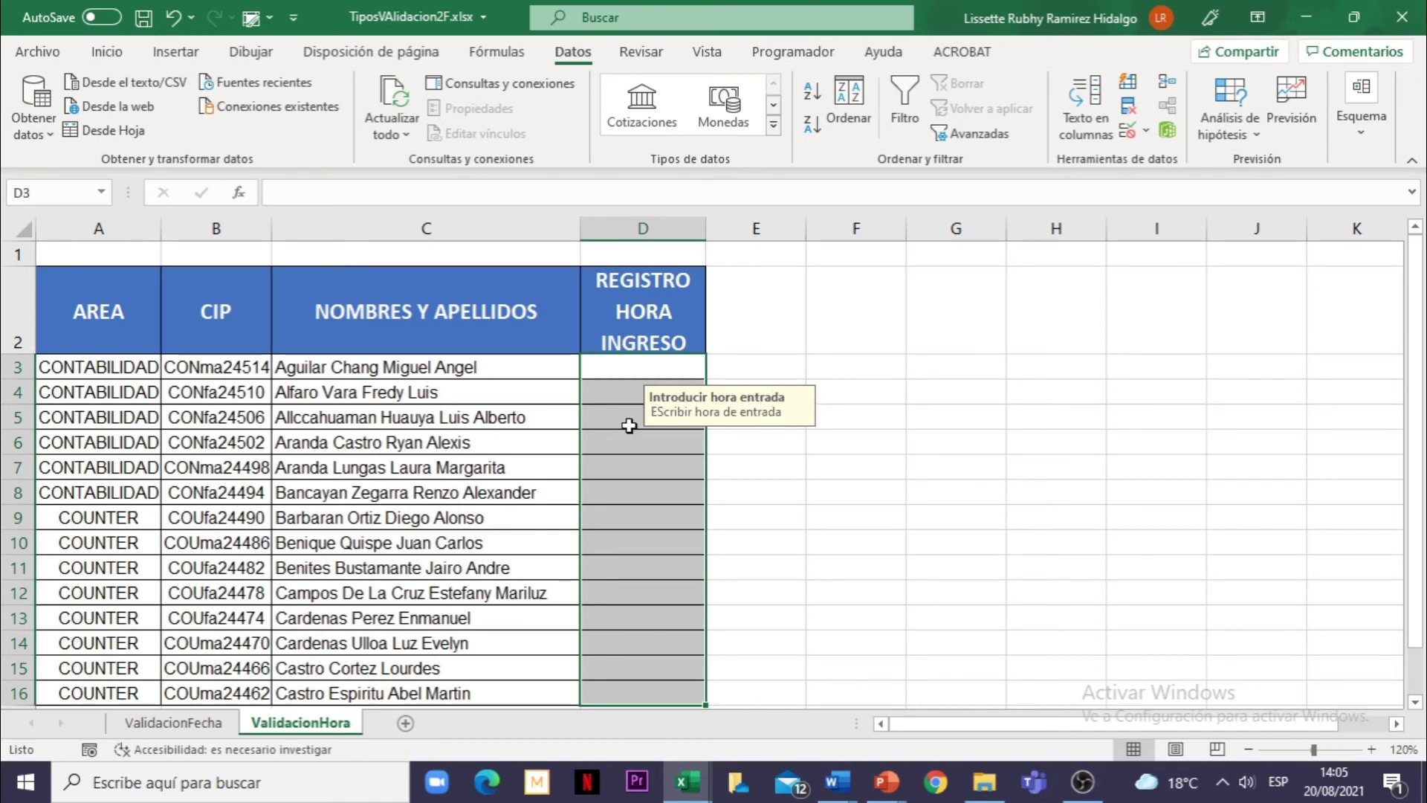
pyautogui.click(623, 371)
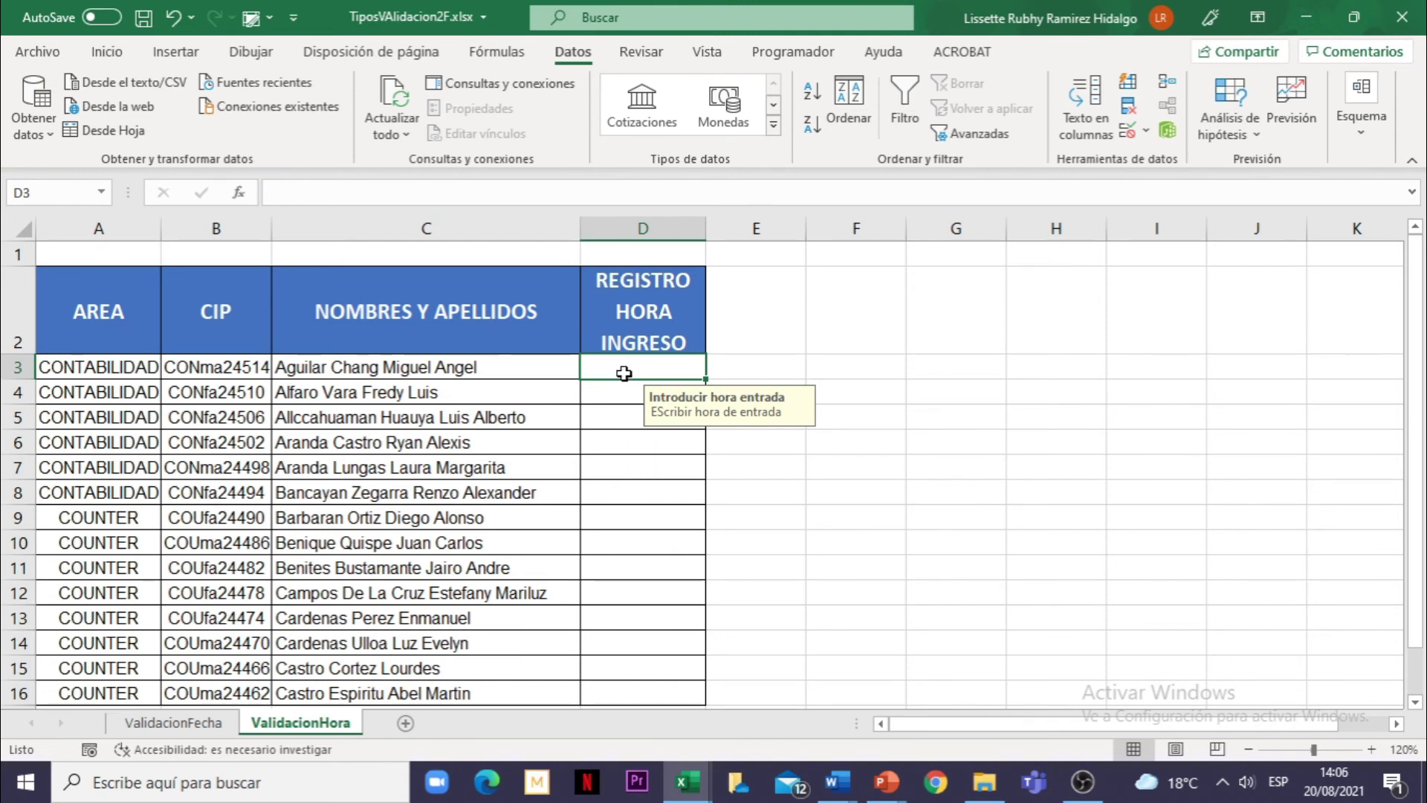
pyautogui.write('1')
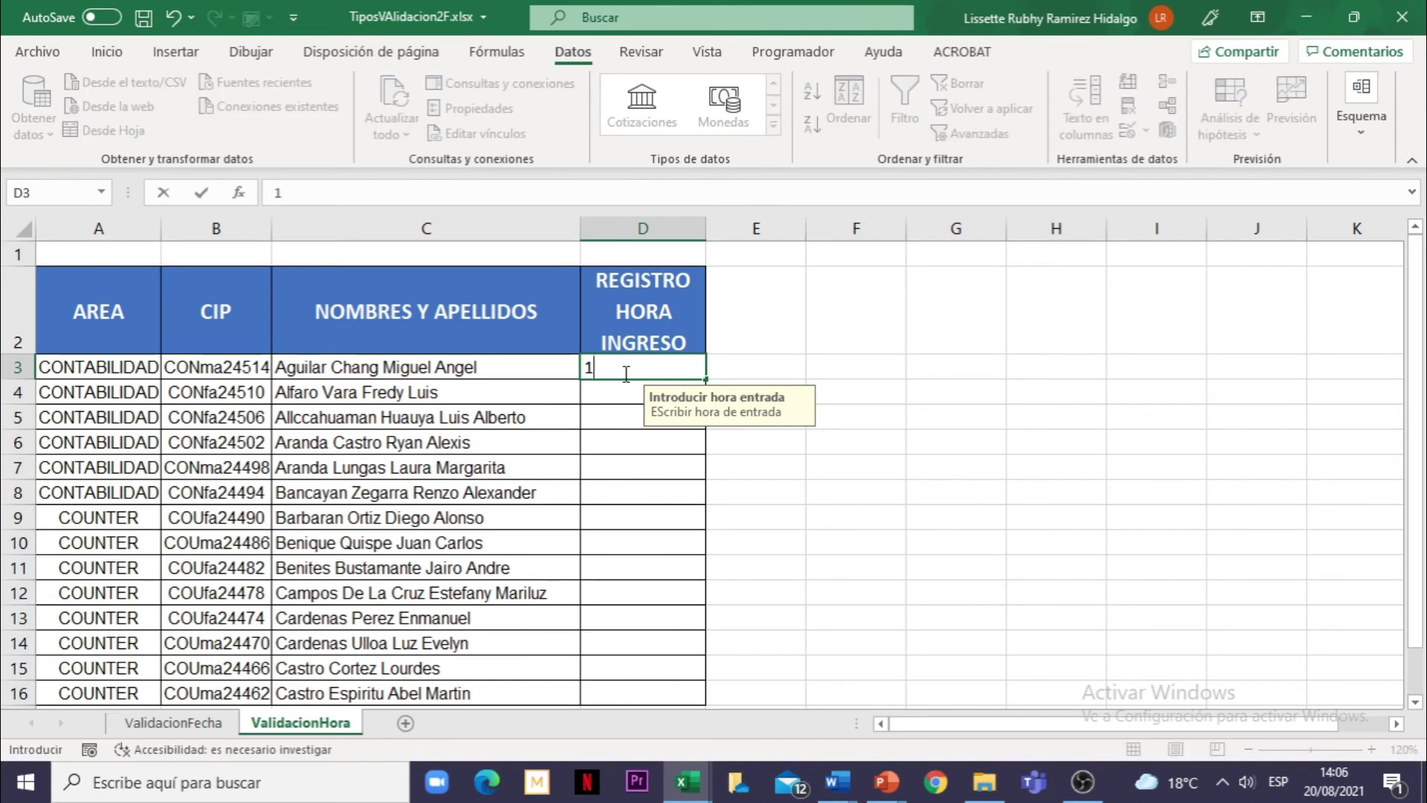
pyautogui.write('0:')
pyautogui.write('00')
pyautogui.press('Return')
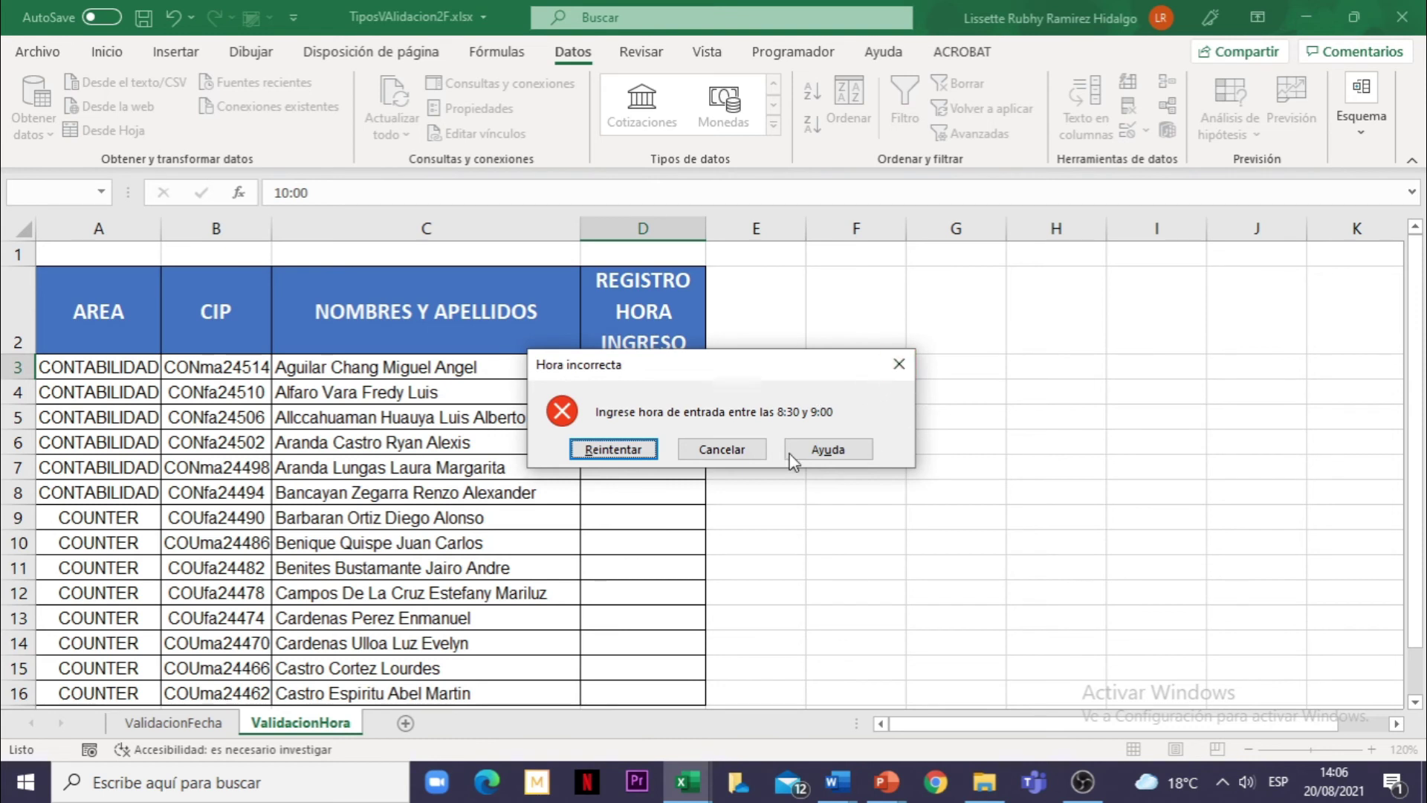
pyautogui.click(899, 363)
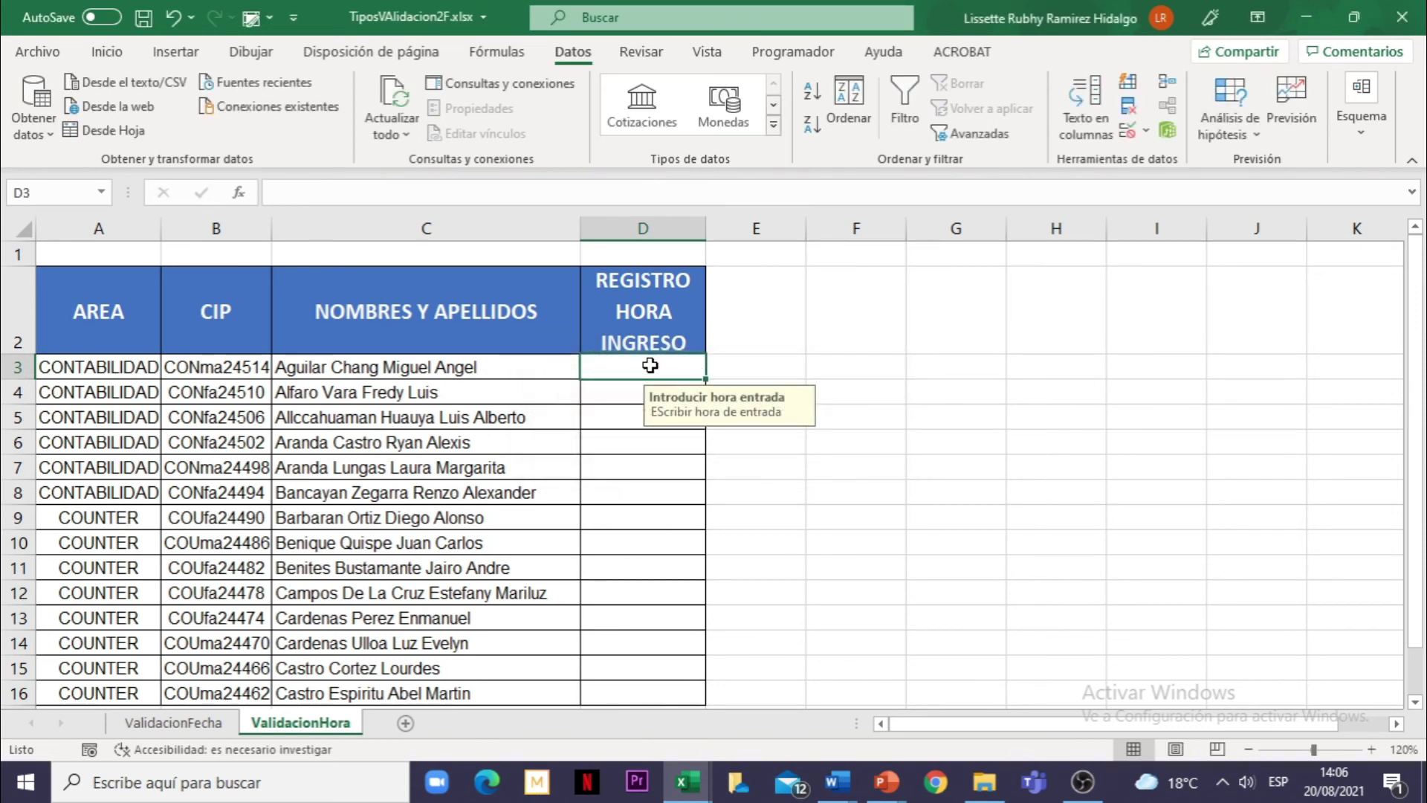
# Step: Enter the valid times 8:30 in D3 and 9:00 in D4
pyautogui.write('8')
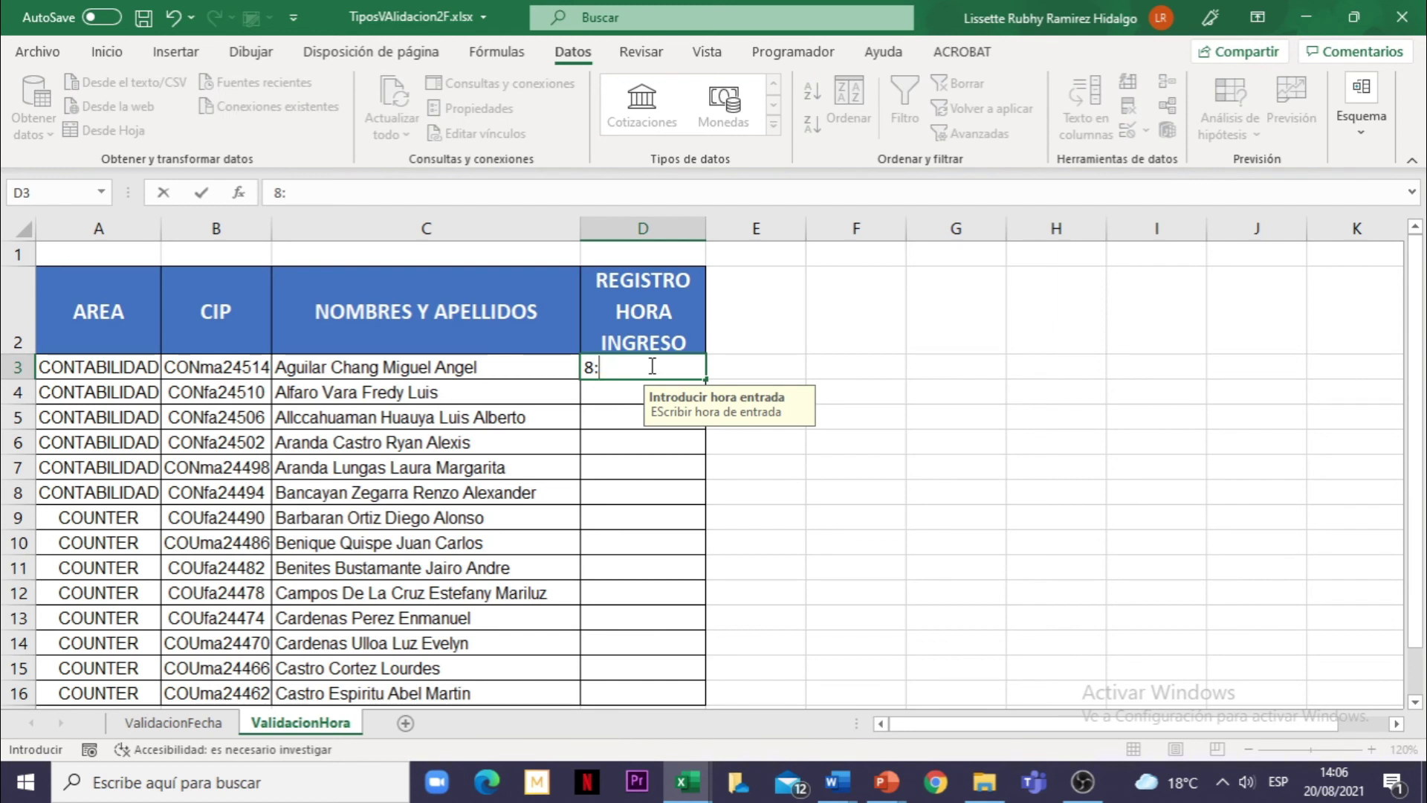
pyautogui.write(':30')
pyautogui.press('Return')
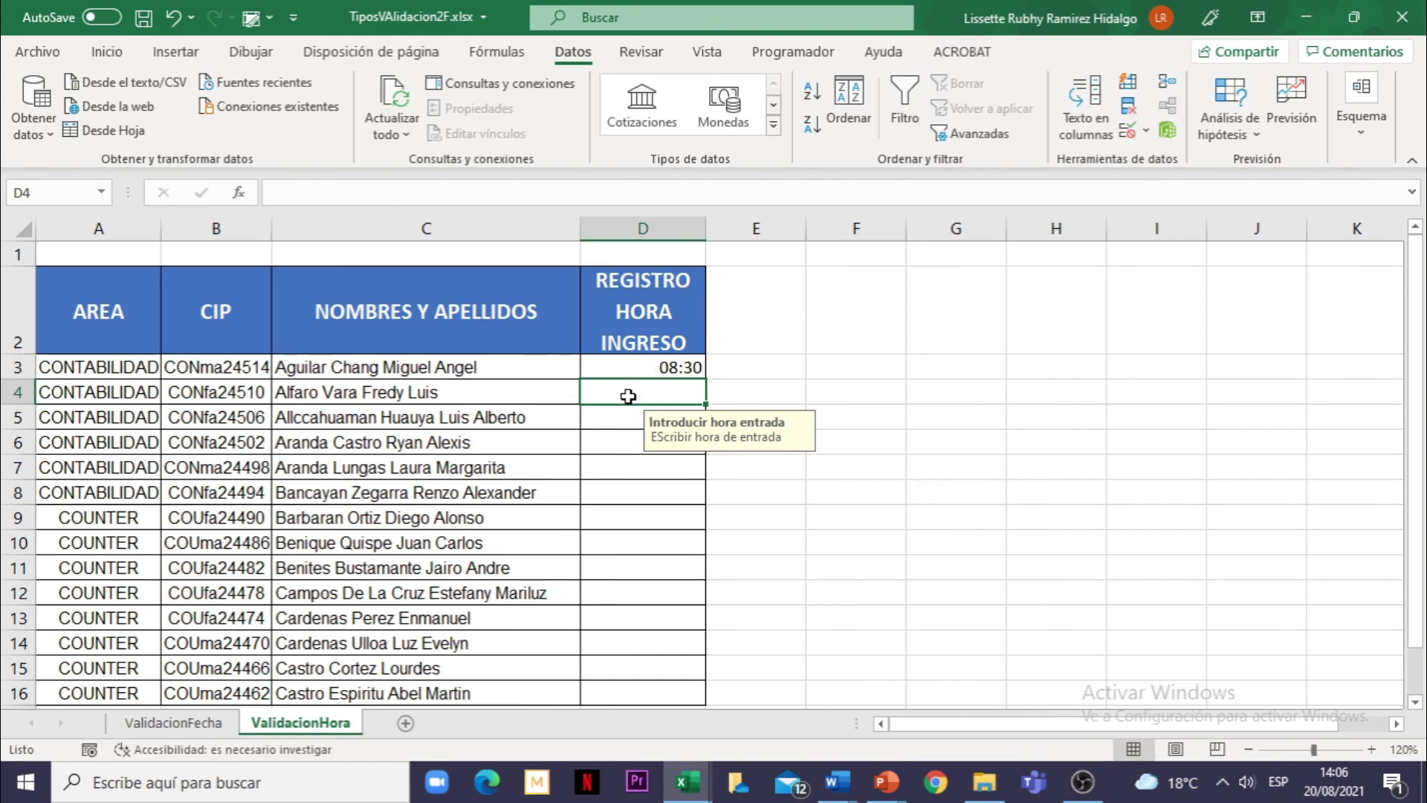
pyautogui.write('9:')
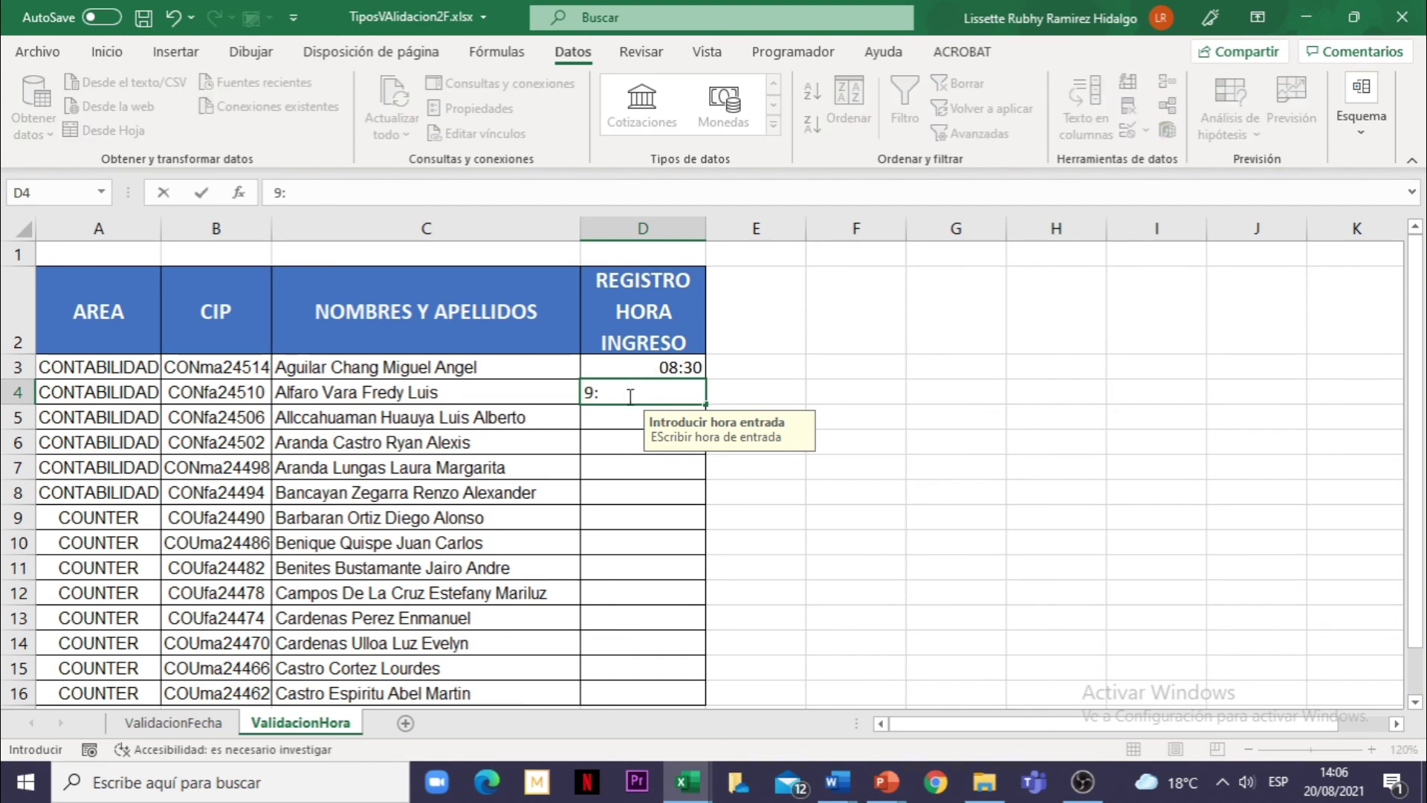
pyautogui.write('00')
pyautogui.press('Return')
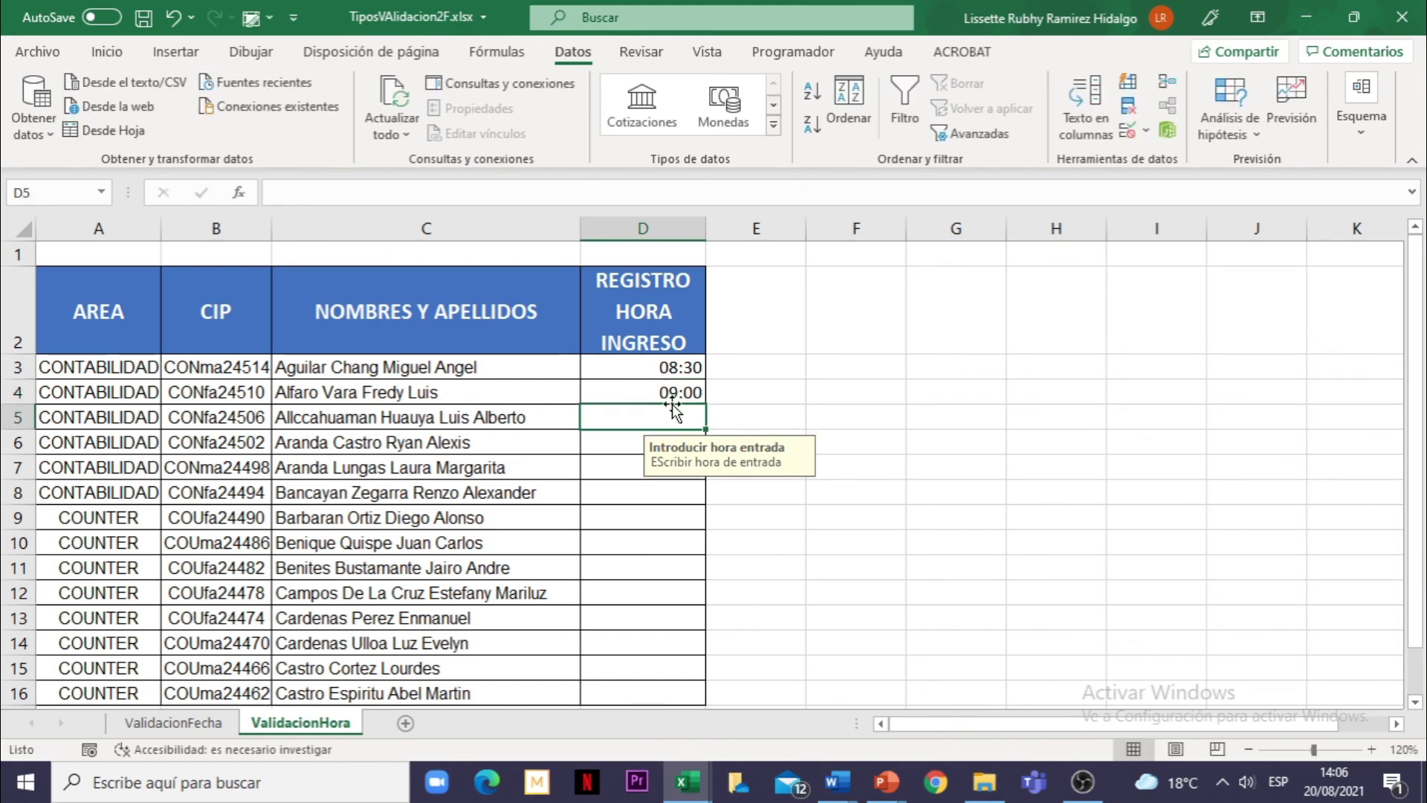